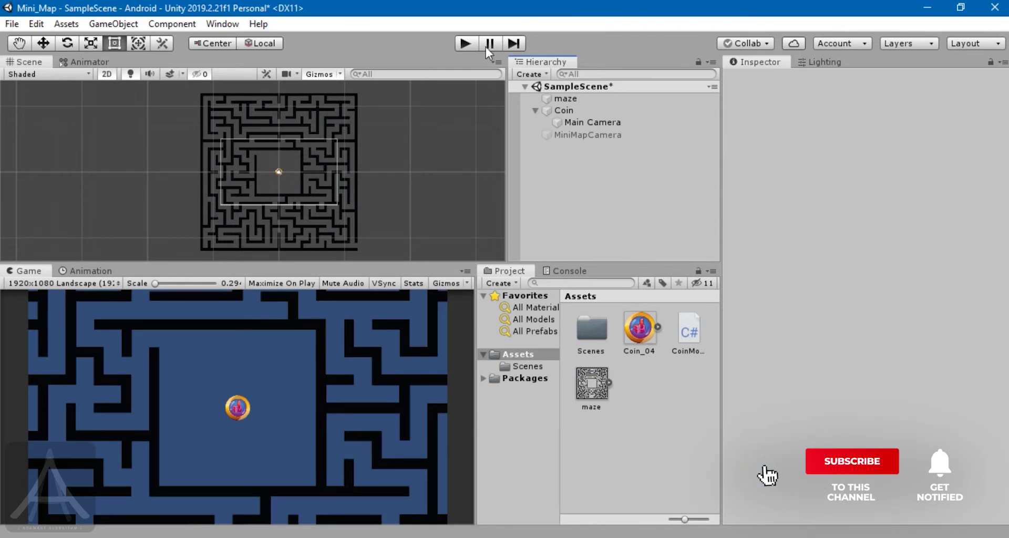
# Start SampleScene in Play mode so the coin appears centred in the maze.
pyautogui.click(468, 42)
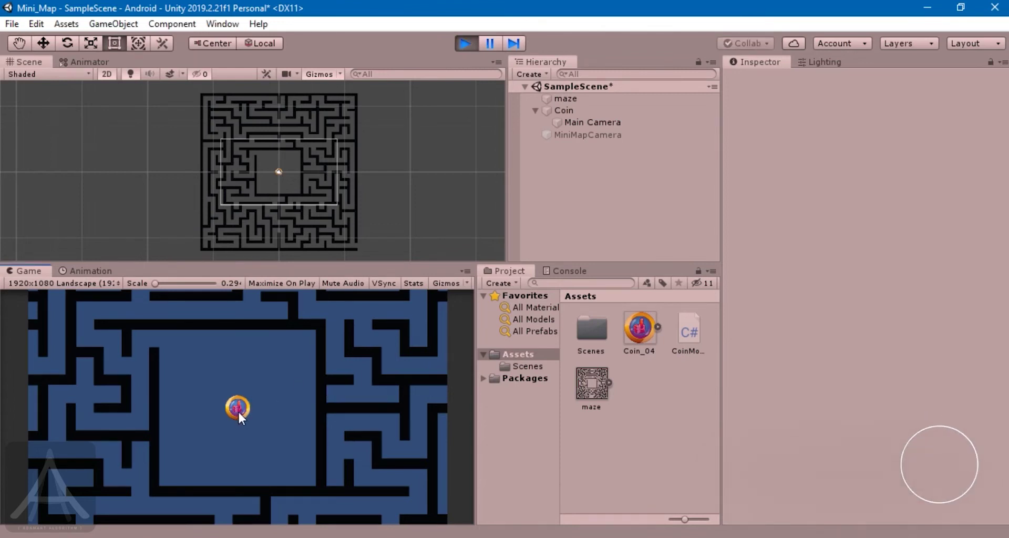
# Steer the coin through the maze with the arrow keys, then select MiniMapCamera in the Hierarchy.
pyautogui.press('Left')
pyautogui.press('Right')
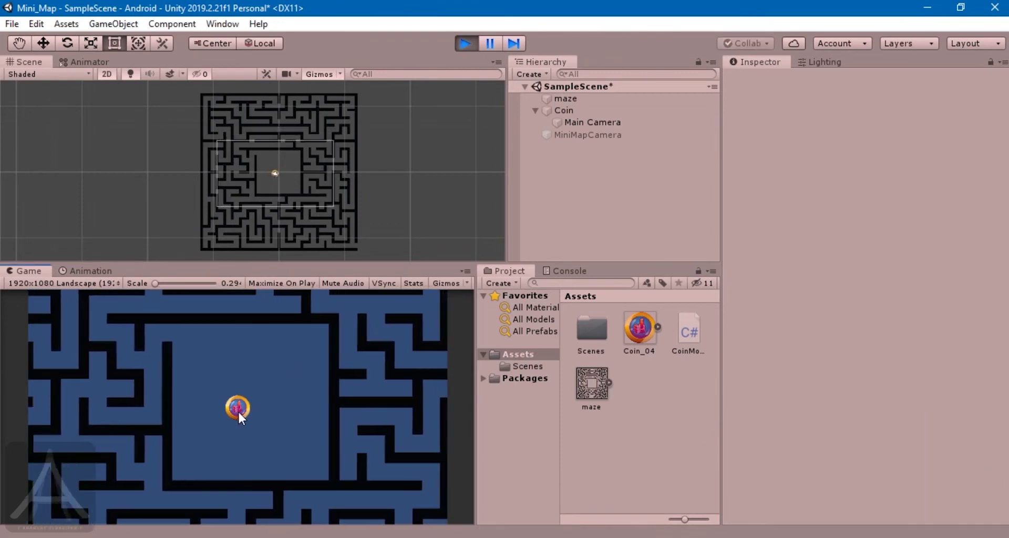
pyautogui.press('Left')
pyautogui.press('Up')
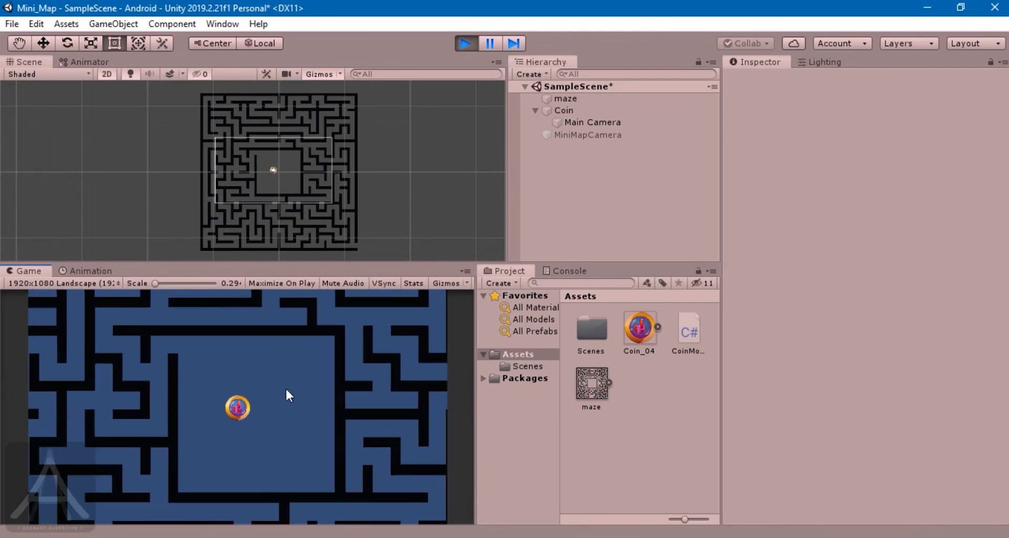
pyautogui.press('Up')
pyautogui.press('Left')
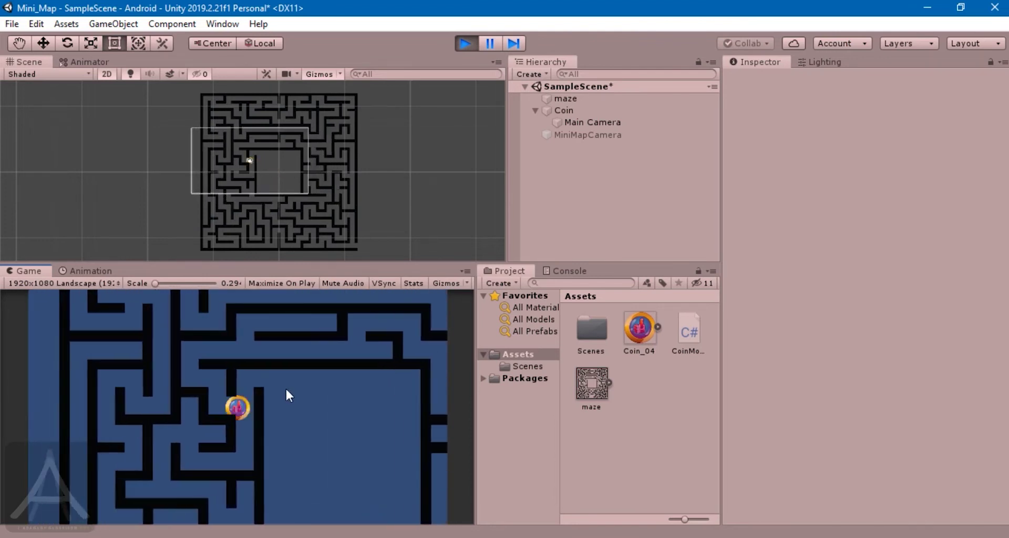
pyautogui.press('Up')
pyautogui.press('Right')
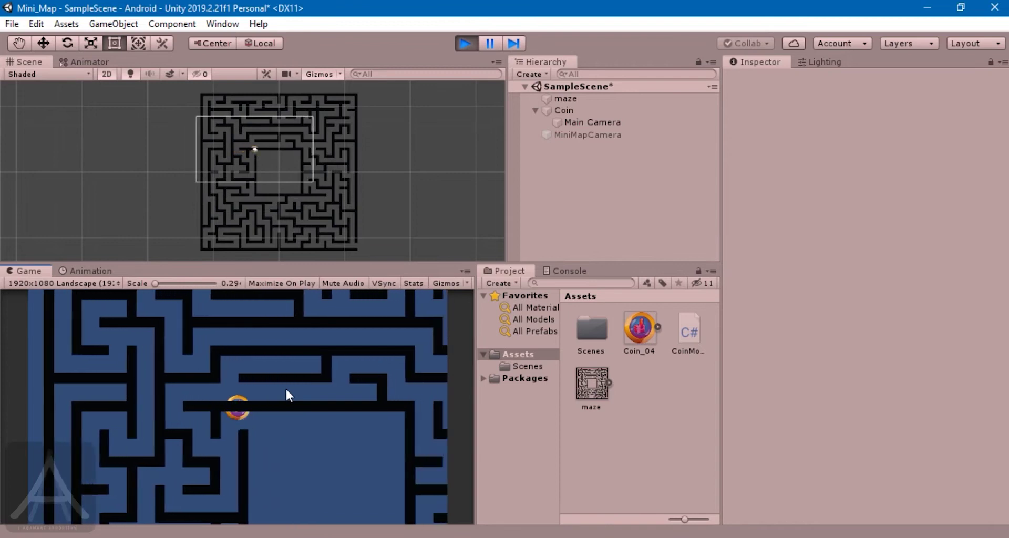
pyautogui.press('Right')
pyautogui.press('Down')
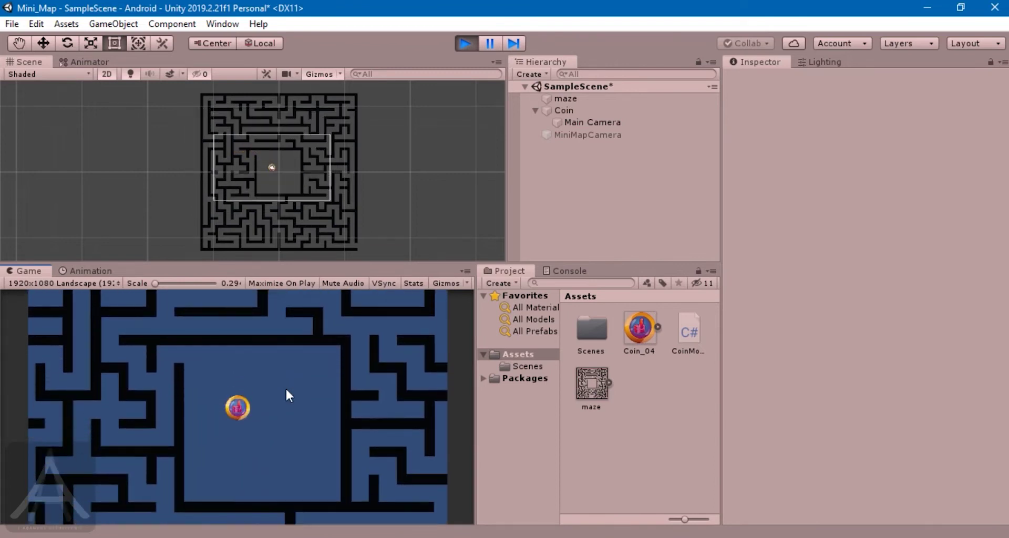
pyautogui.press('Right')
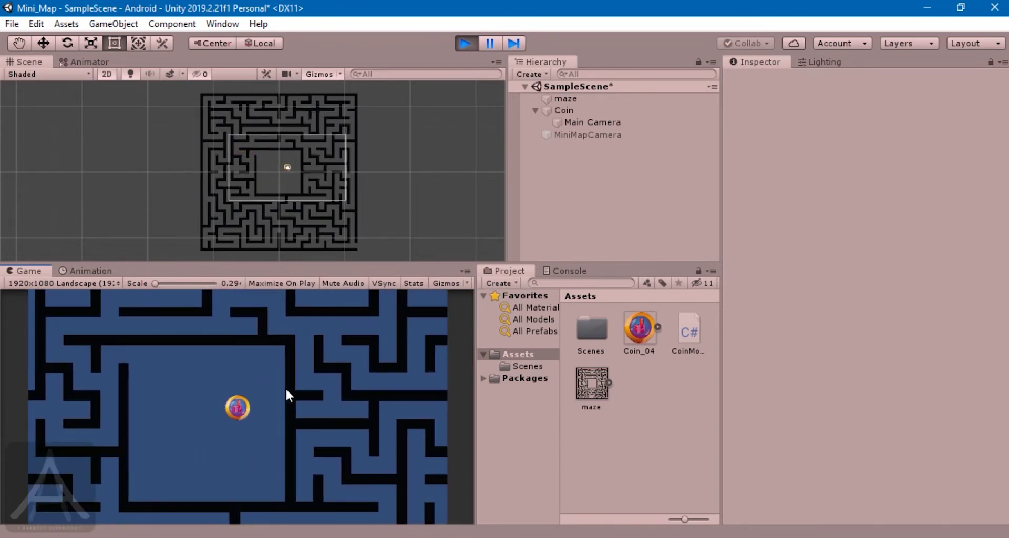
pyautogui.press('Left')
pyautogui.press('Down')
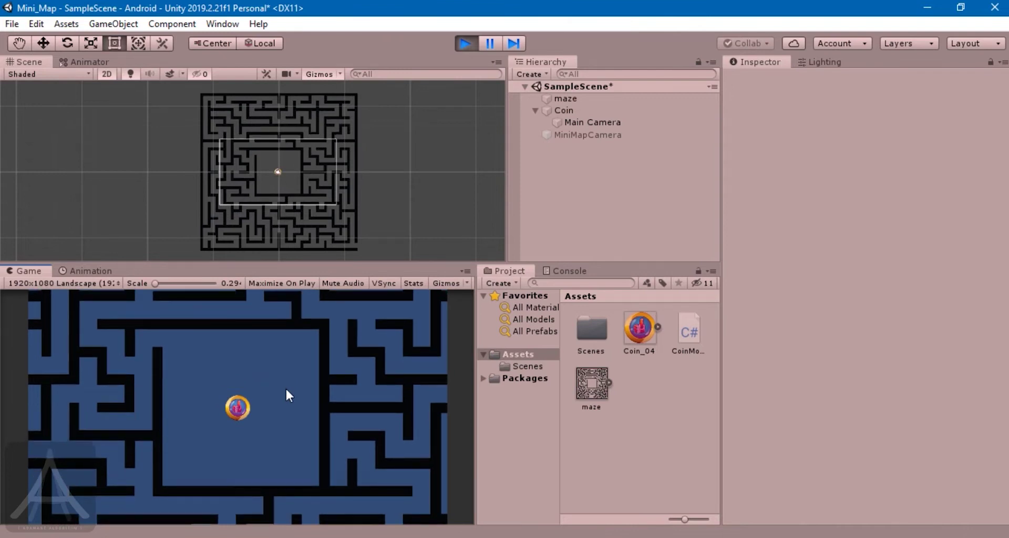
pyautogui.press('Left')
pyautogui.press('Right')
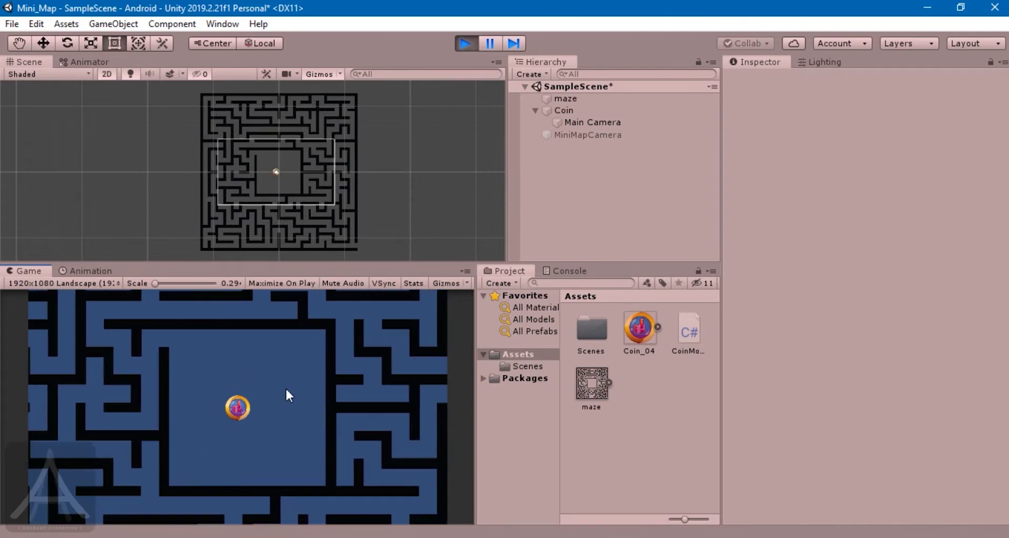
pyautogui.press('Right')
pyautogui.press('Down')
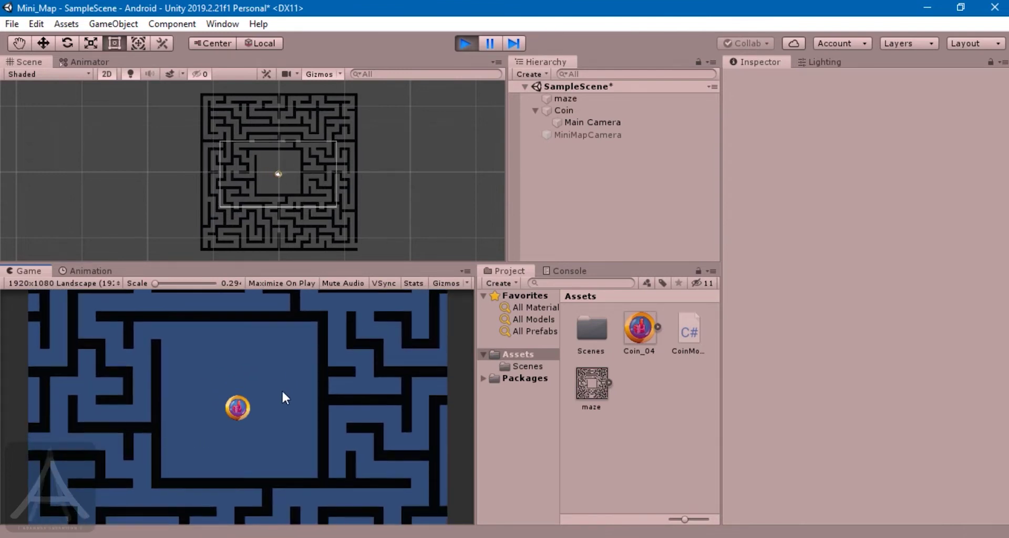
pyautogui.press('Left')
pyautogui.press('Right')
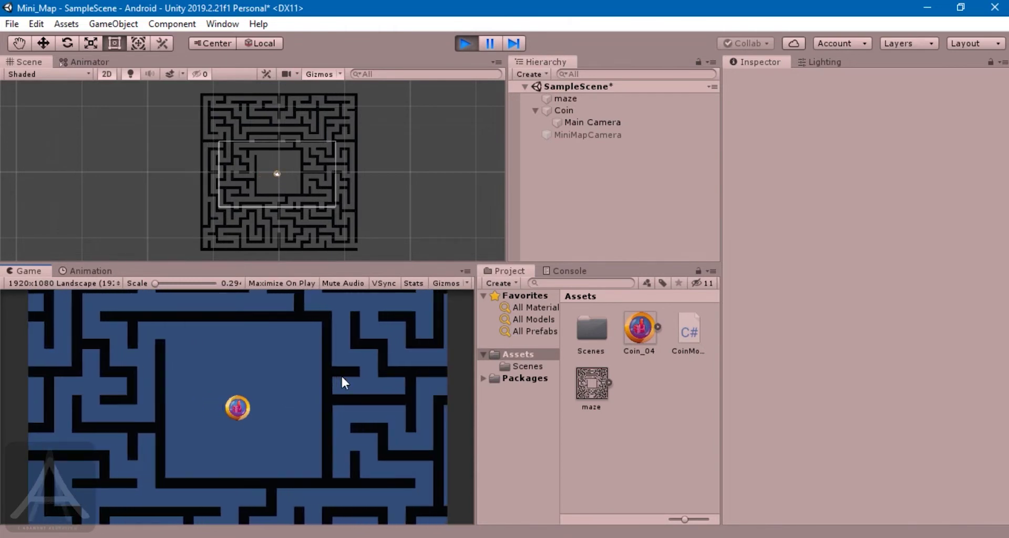
pyautogui.click(582, 135)
# Activate MiniMapCamera during play and move the coin to preview the whole-maze minimap.
pyautogui.click(760, 81)
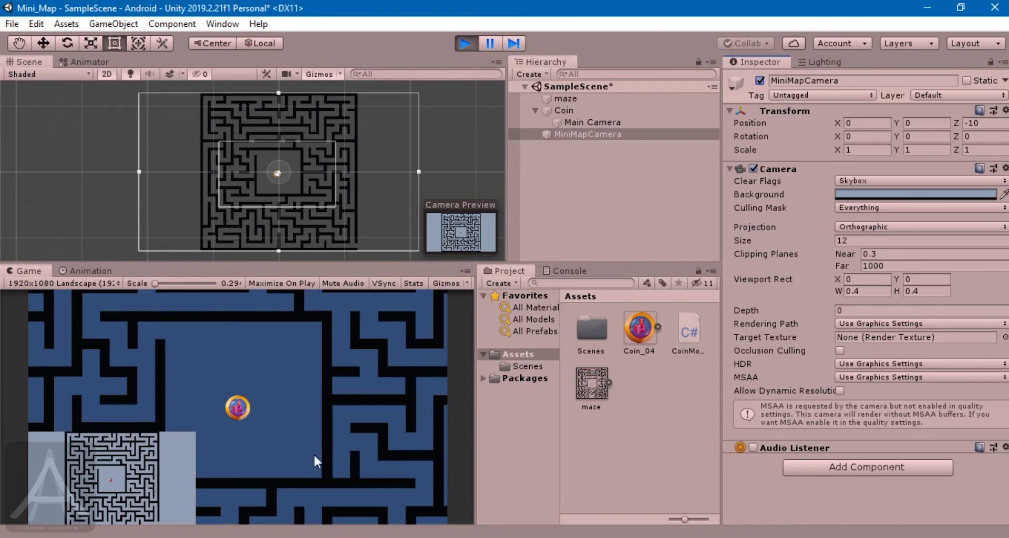
pyautogui.press('Down')
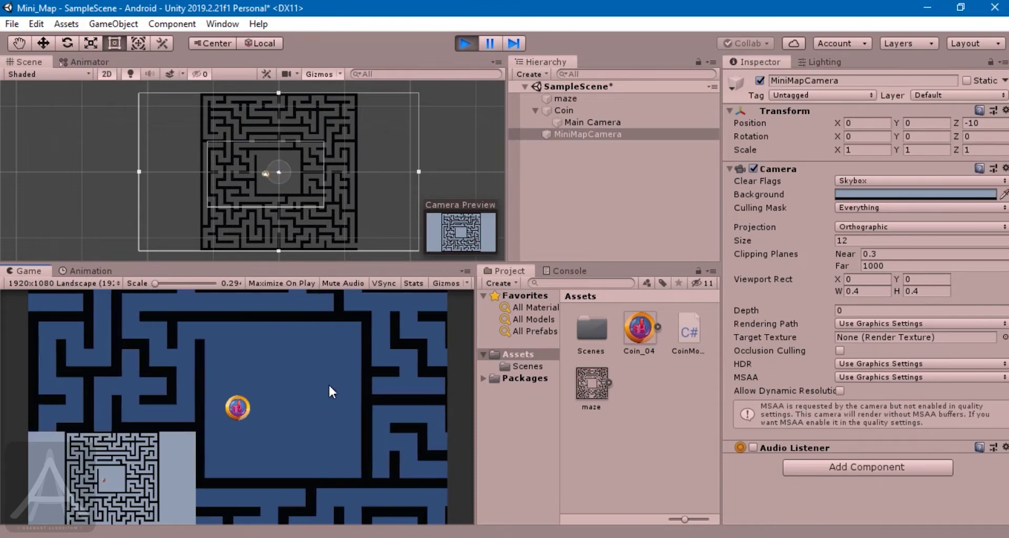
pyautogui.press('Up')
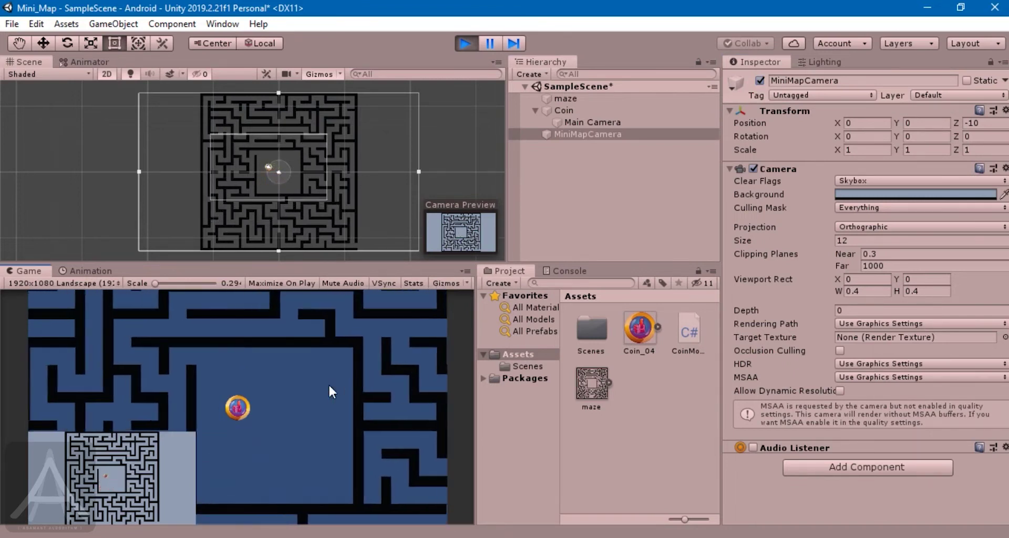
pyautogui.press('Left')
pyautogui.press('Right')
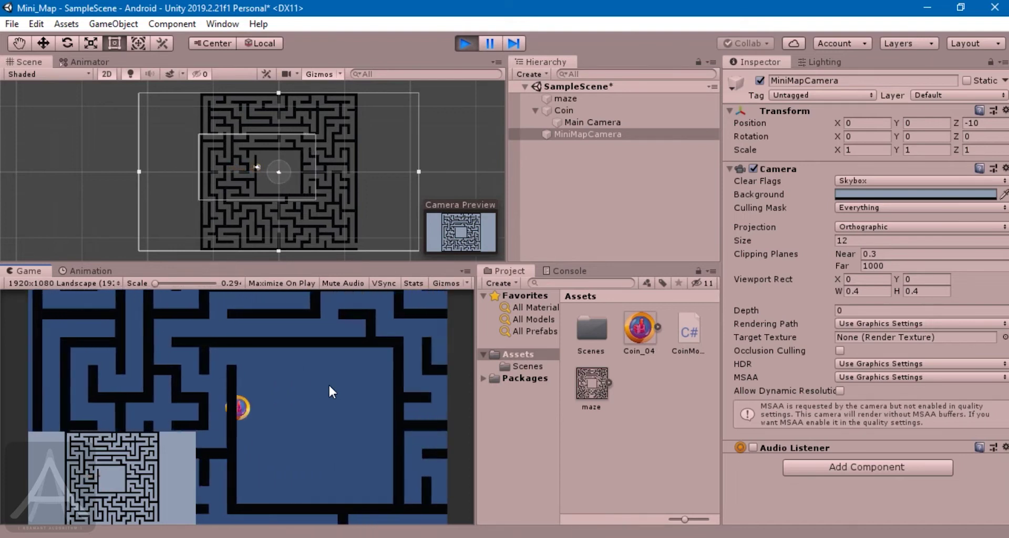
pyautogui.press('Right')
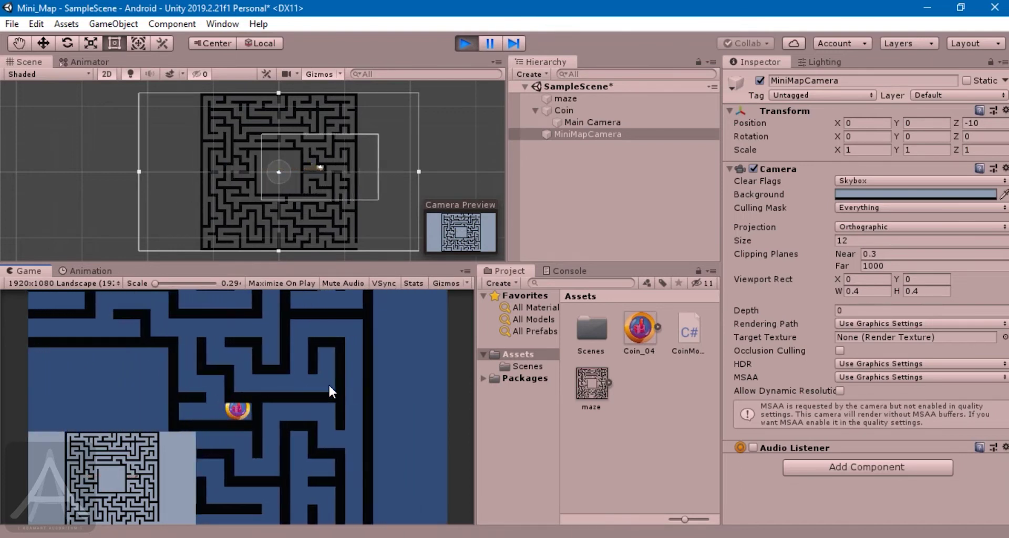
# Keep steering the coin through the maze while the minimap shows, then stop Play mode.
pyautogui.press('Up')
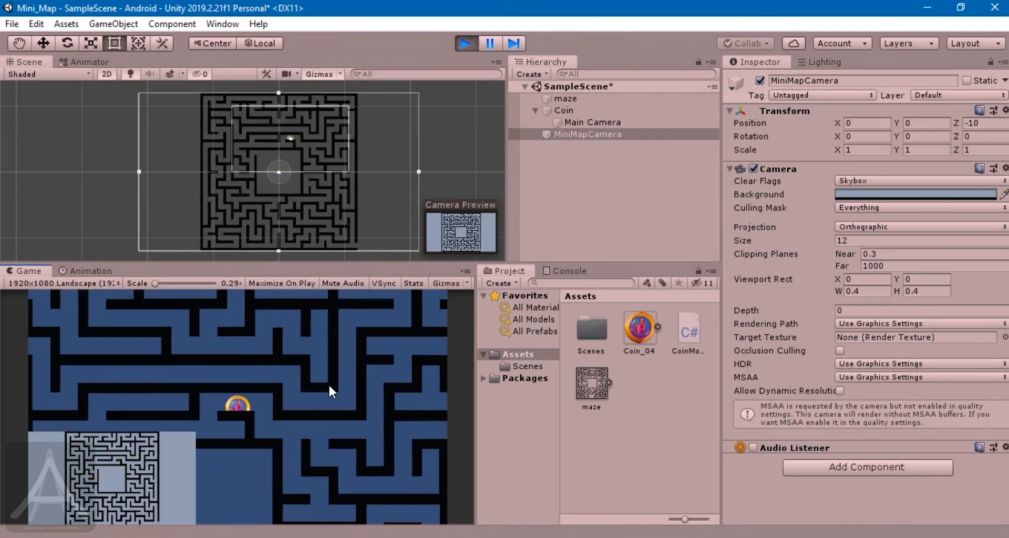
pyautogui.press('Left')
pyautogui.press('Down')
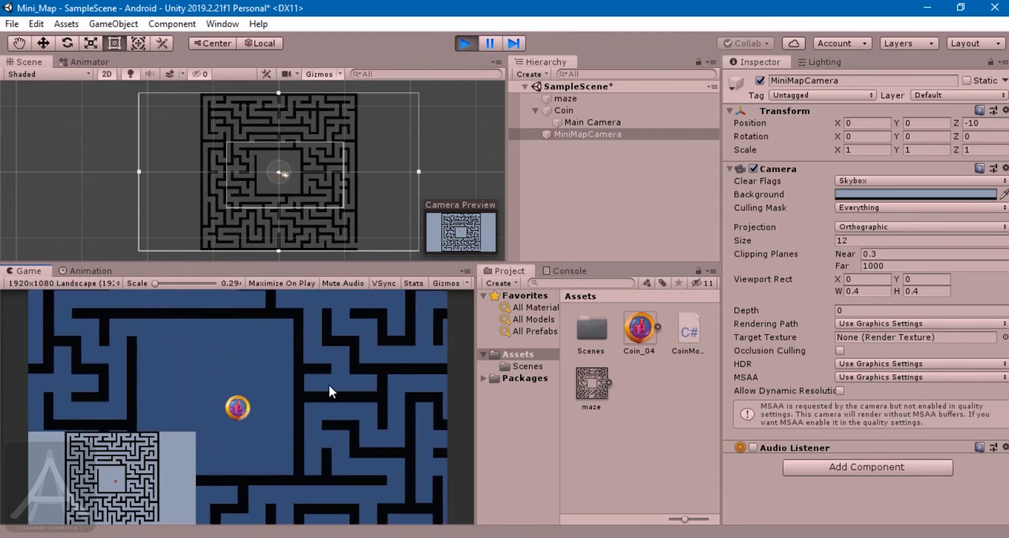
pyautogui.press('Down')
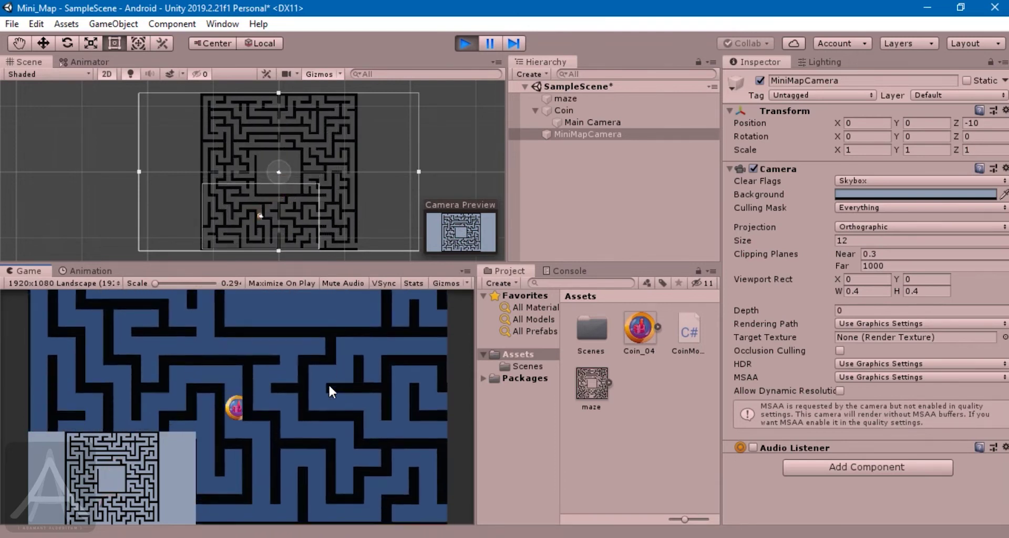
pyautogui.press('Up')
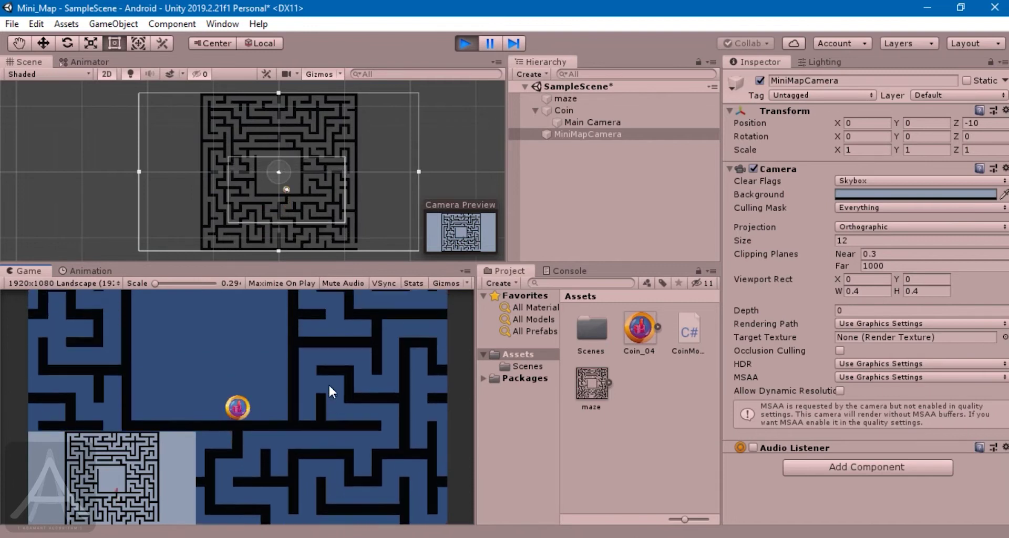
pyautogui.press('Left')
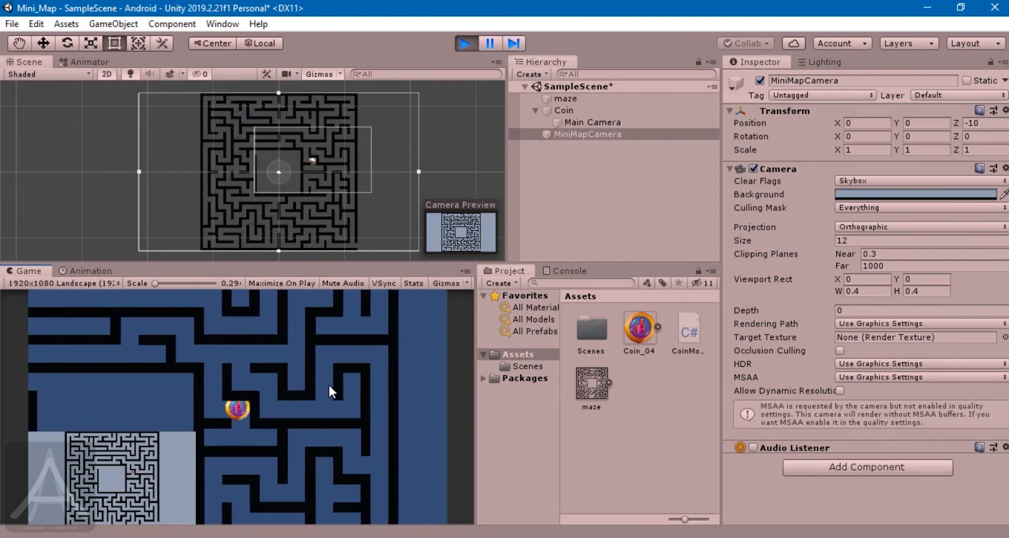
pyautogui.press('Down')
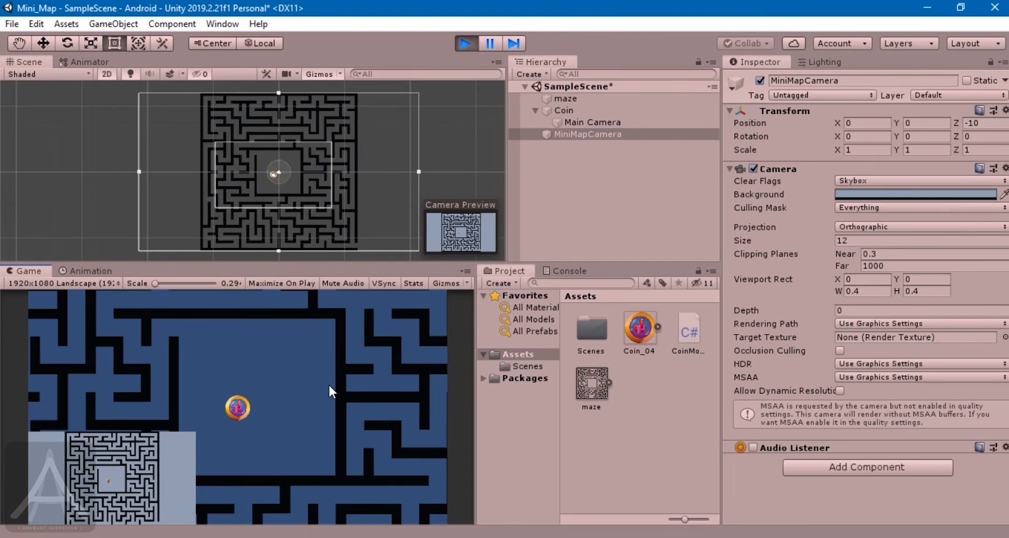
pyautogui.press('Left')
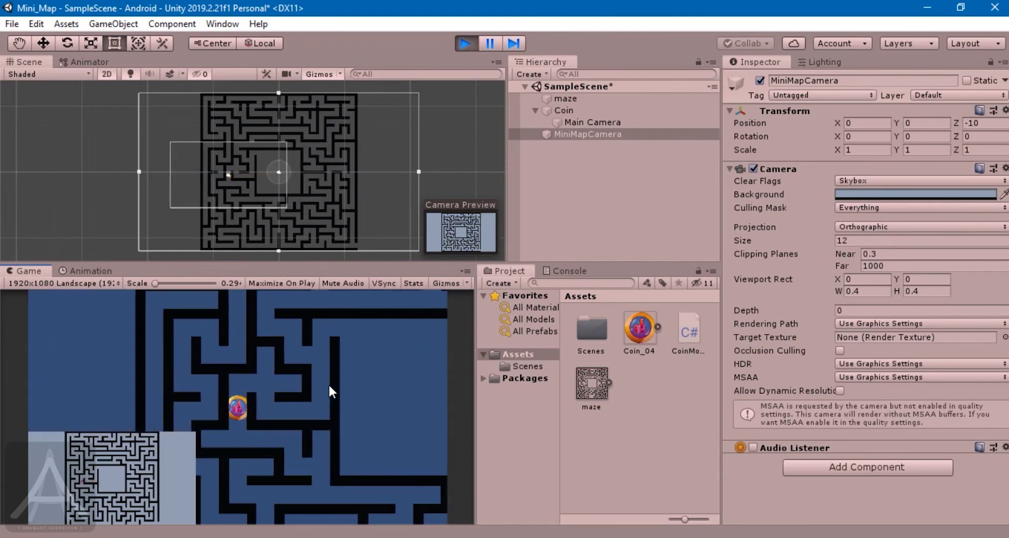
pyautogui.press('Right')
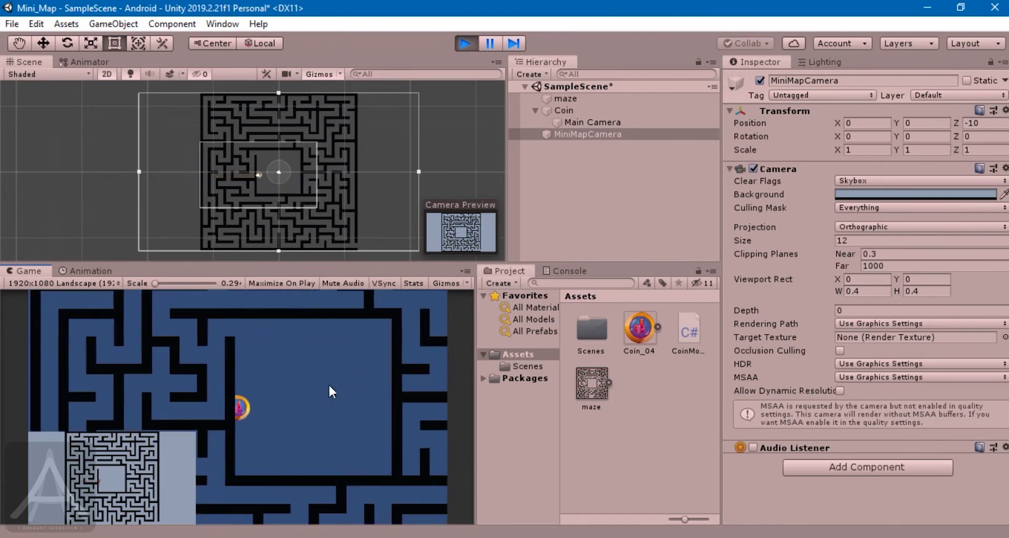
pyautogui.press('Right')
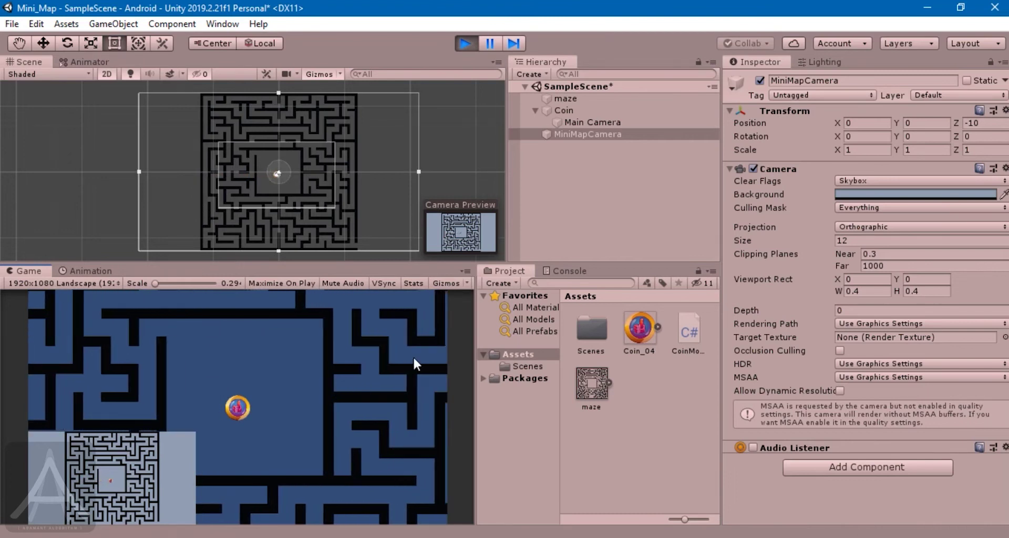
pyautogui.click(466, 43)
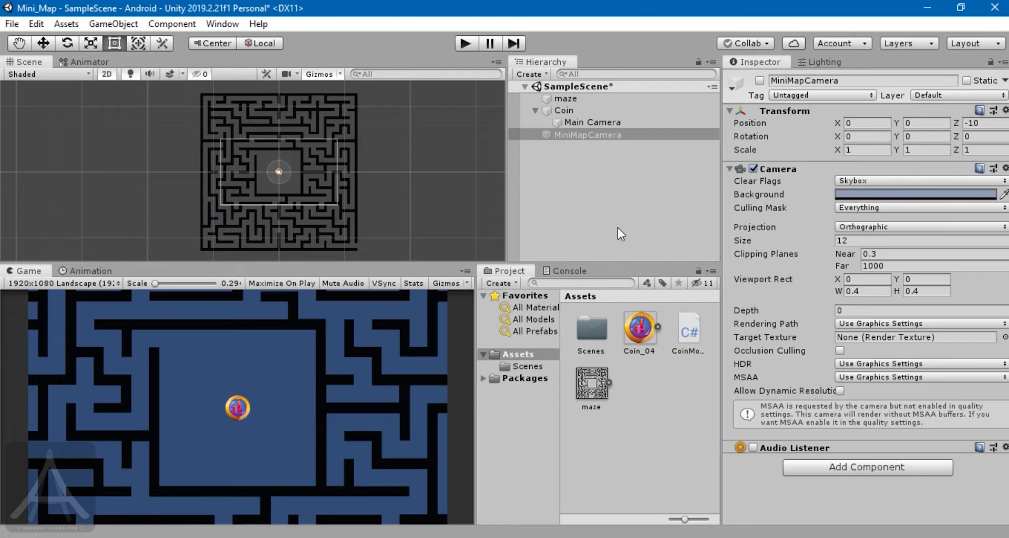
# Delete MiniMapCamera and annotate the Coin and its child Main Camera in the Hierarchy.
pyautogui.press('Delete')
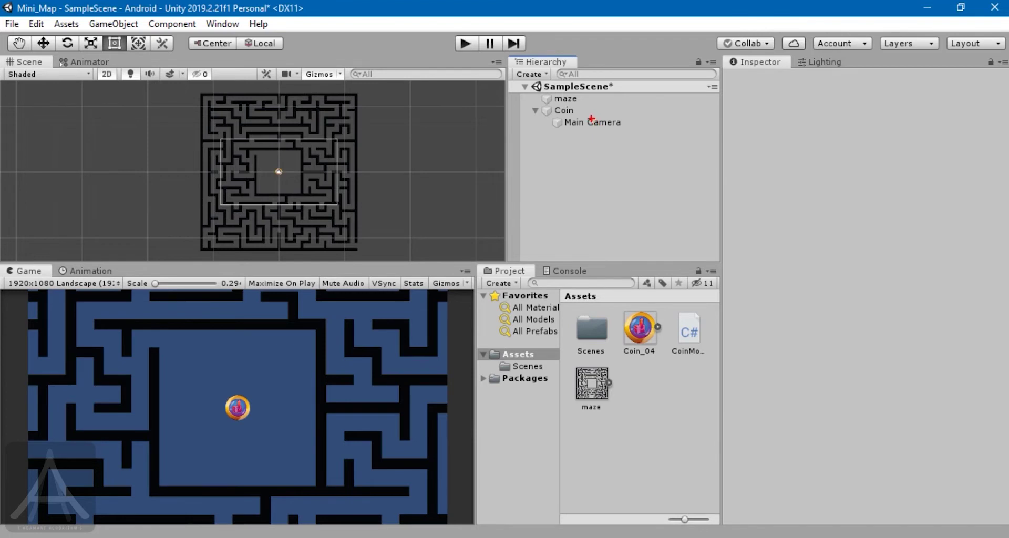
pyautogui.moveTo(590, 118)
pyautogui.mouseDown()
pyautogui.moveTo(549, 132)
pyautogui.moveTo(624, 132)
pyautogui.mouseUp()
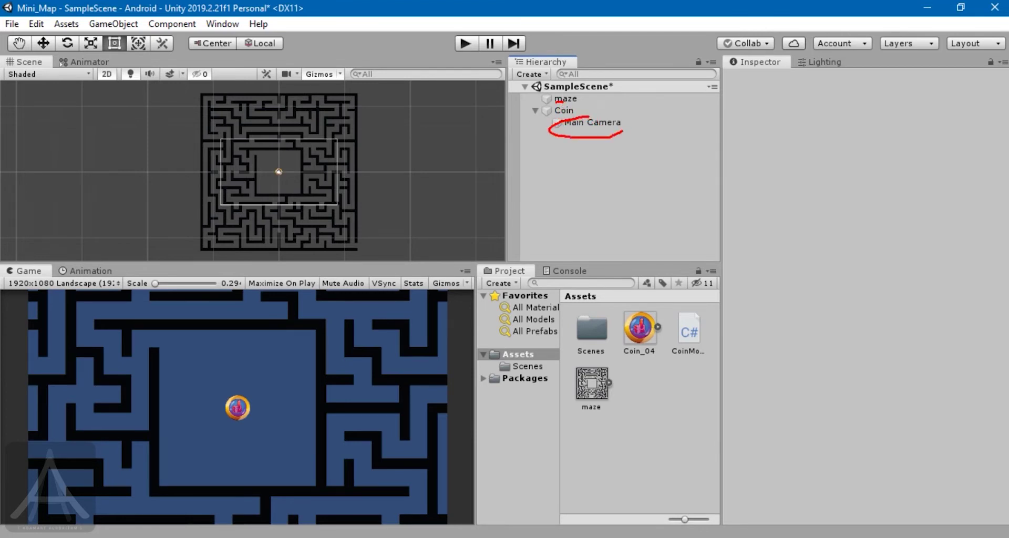
pyautogui.moveTo(558, 101)
pyautogui.mouseDown()
pyautogui.moveTo(567, 120)
pyautogui.moveTo(580, 113)
pyautogui.moveTo(574, 102)
pyautogui.mouseUp()
pyautogui.press('Escape')
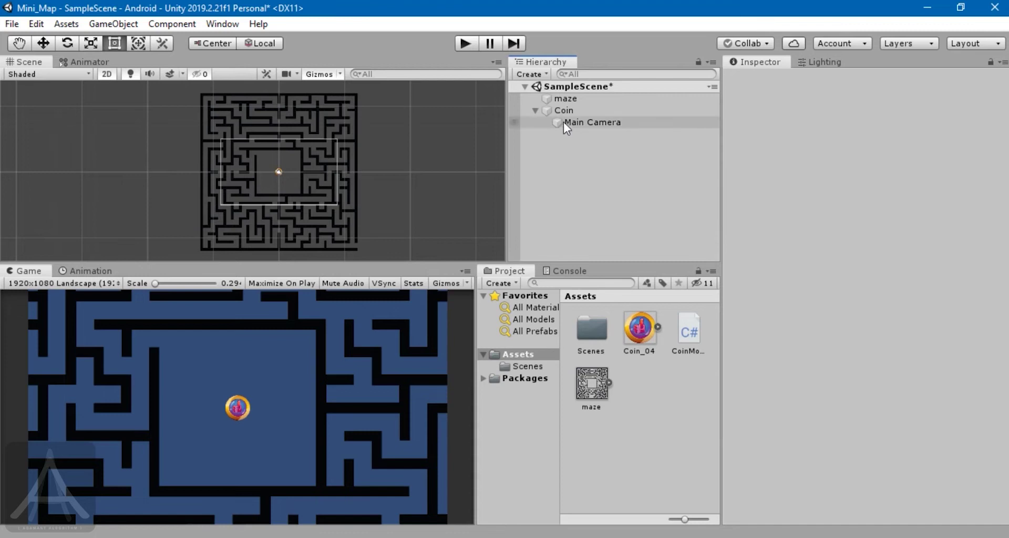
# Annotate the coin script, maze asset and Scenes folder in the Project panel.
pyautogui.moveTo(718, 322)
pyautogui.mouseDown()
pyautogui.moveTo(694, 308)
pyautogui.moveTo(667, 339)
pyautogui.moveTo(684, 361)
pyautogui.moveTo(711, 352)
pyautogui.moveTo(711, 316)
pyautogui.mouseUp()
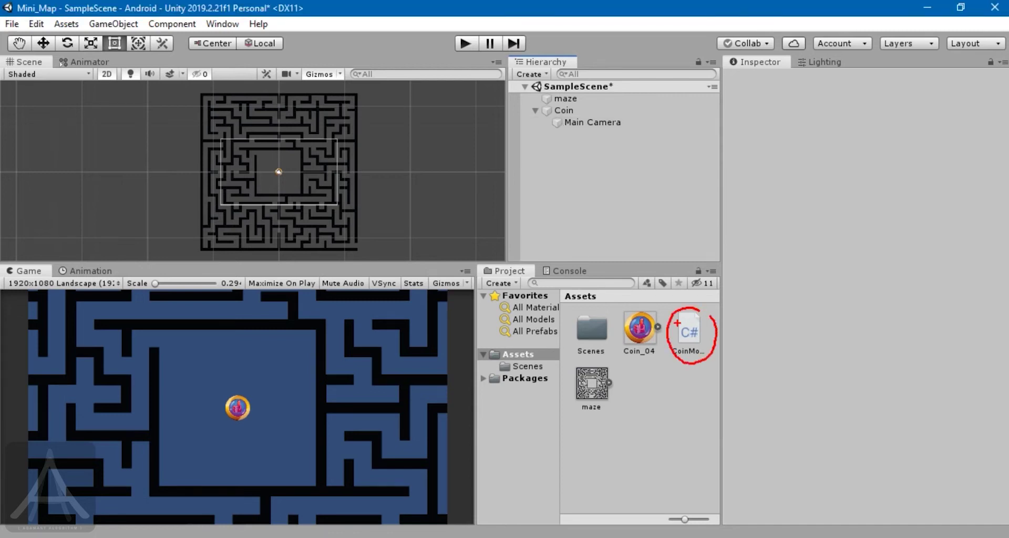
pyautogui.moveTo(619, 366)
pyautogui.mouseDown()
pyautogui.moveTo(562, 413)
pyautogui.moveTo(627, 385)
pyautogui.mouseUp()
pyautogui.moveTo(601, 316)
pyautogui.mouseDown()
pyautogui.moveTo(584, 349)
pyautogui.moveTo(613, 321)
pyautogui.mouseUp()
pyautogui.press('Escape')
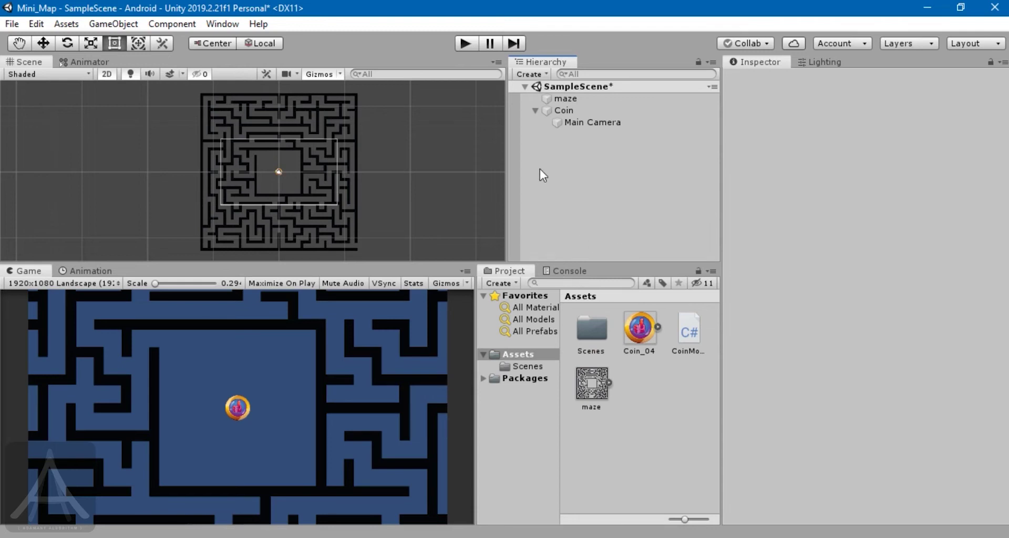
# Create a new camera in the Hierarchy and rename it MiniMapCam.
pyautogui.click(530, 74)
pyautogui.click(551, 236)
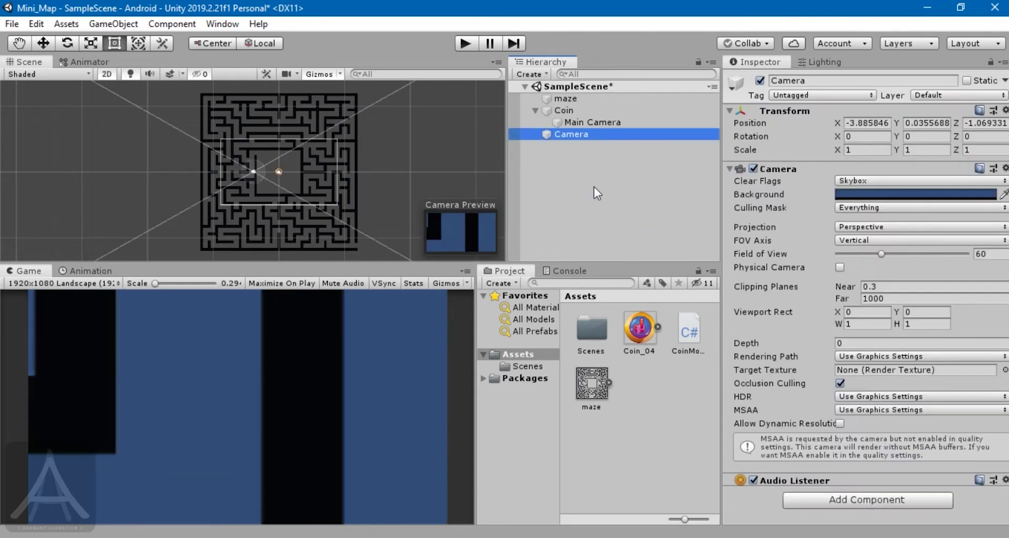
pyautogui.click(818, 82)
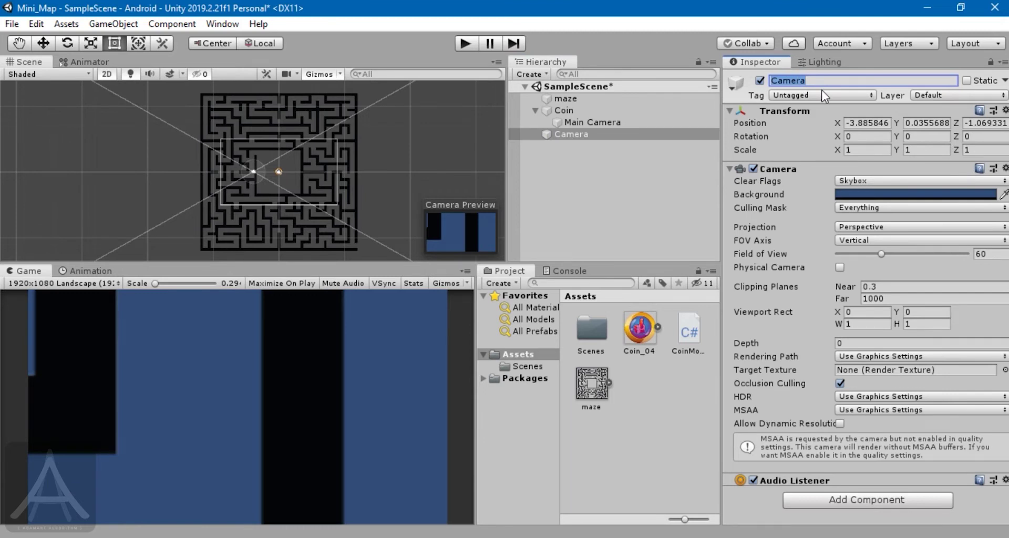
pyautogui.write('MiniMap')
pyautogui.click(663, 181)
# Reset MiniMapCam's Transform so its position and rotation are zero.
pyautogui.click(592, 137)
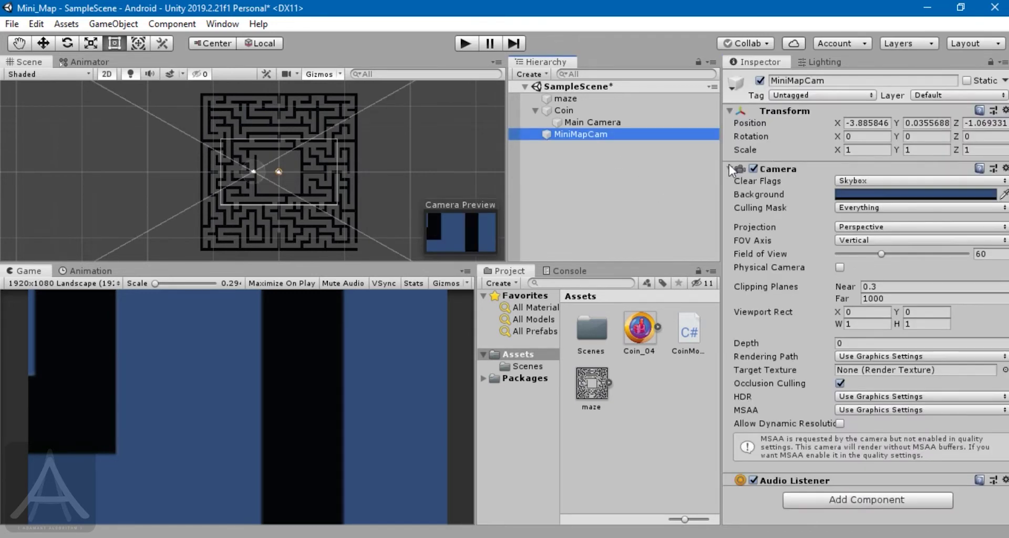
pyautogui.click(1006, 110)
pyautogui.click(881, 127)
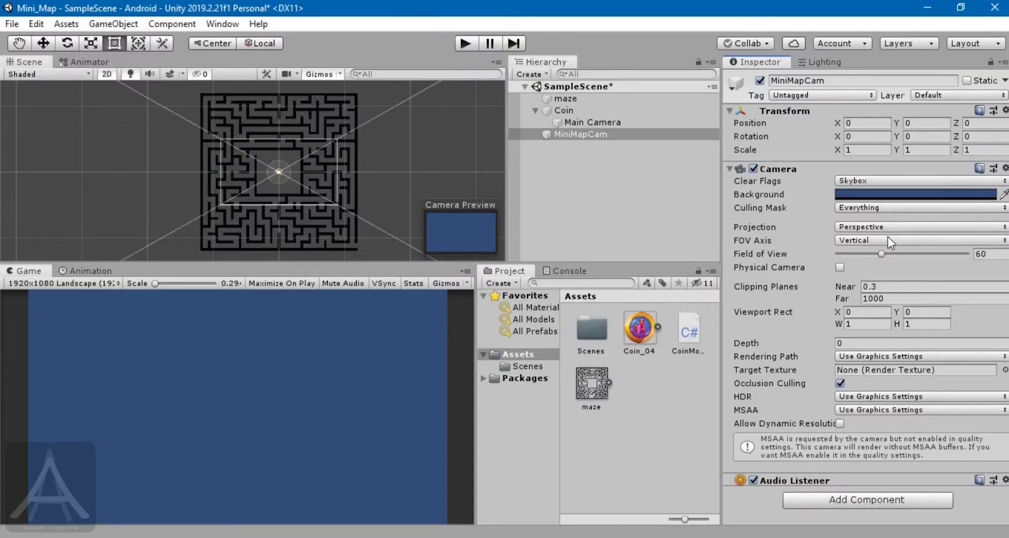
pyautogui.click(888, 227)
# Switch MiniMapCam to Orthographic projection and try viewport width 0.5, height 0.
pyautogui.click(876, 259)
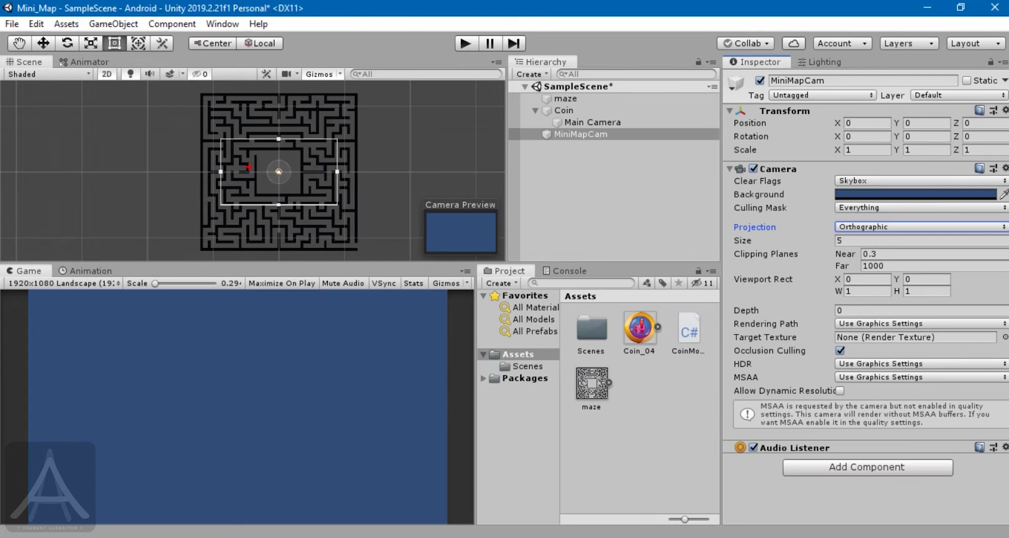
pyautogui.moveTo(235, 142)
pyautogui.mouseDown()
pyautogui.moveTo(211, 166)
pyautogui.moveTo(222, 204)
pyautogui.moveTo(350, 196)
pyautogui.moveTo(335, 137)
pyautogui.moveTo(223, 142)
pyautogui.mouseUp()
pyautogui.click(869, 290)
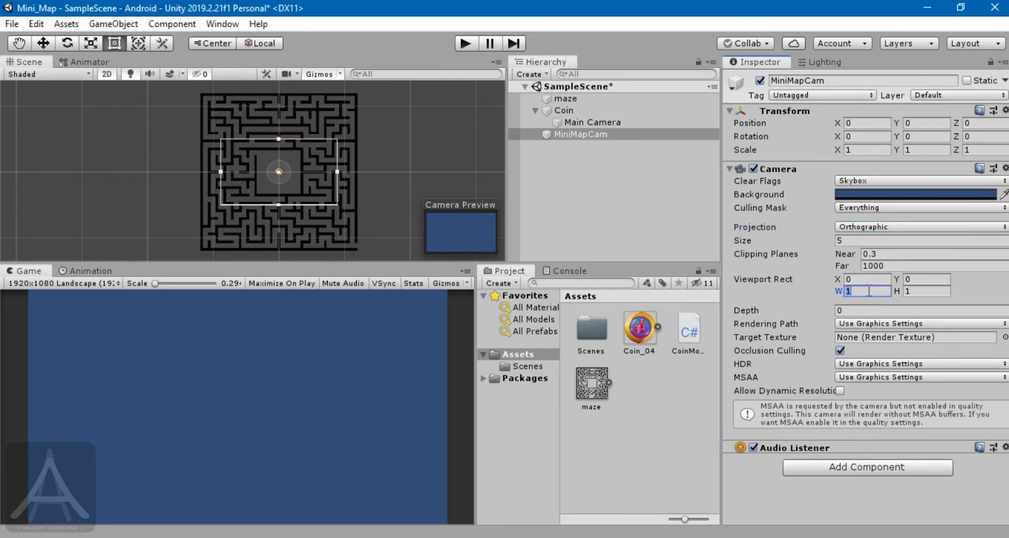
pyautogui.write('0.5')
pyautogui.press('Tab')
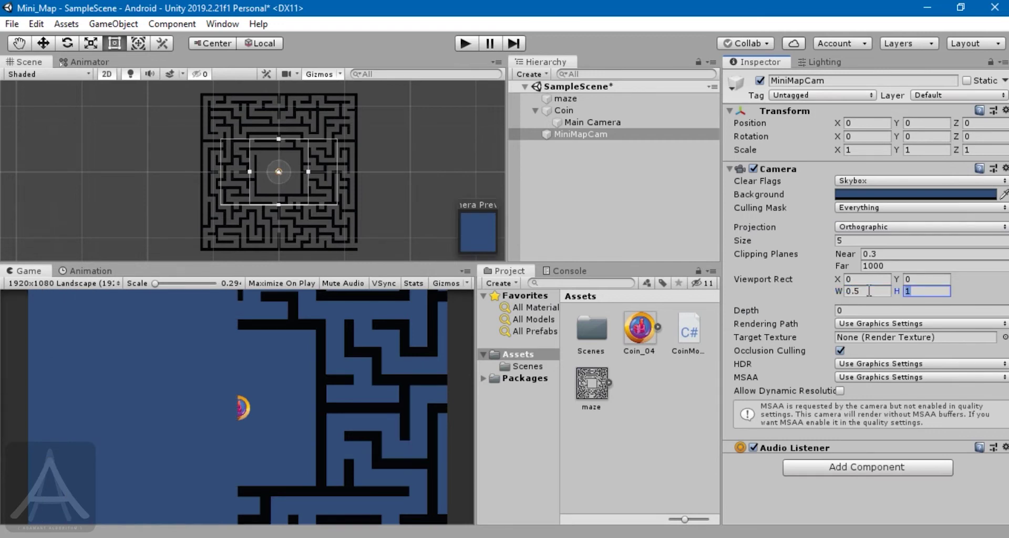
pyautogui.write('0')
pyautogui.press('Tab')
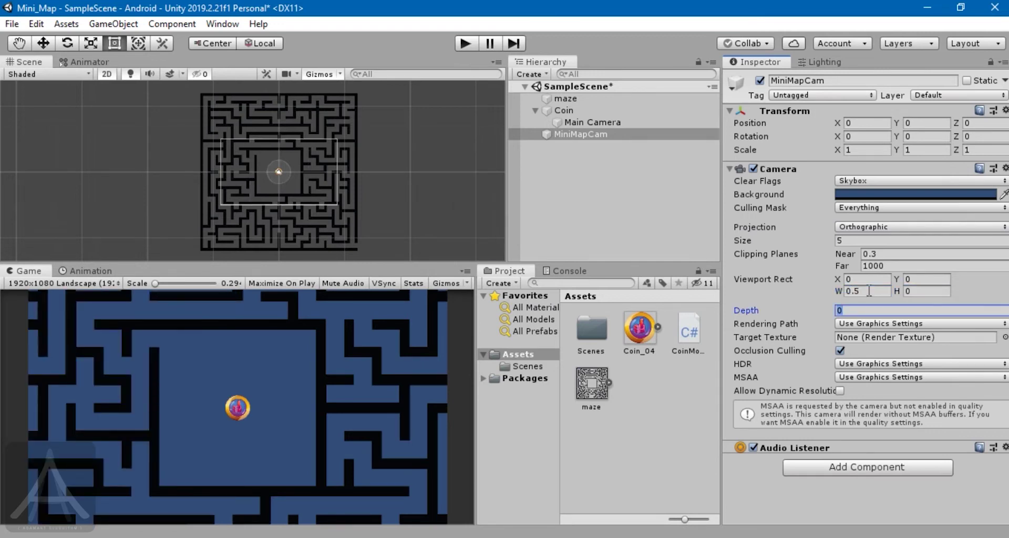
# Set MiniMapCam's Viewport Rect width and height to 0.3.
pyautogui.click(918, 290)
pyautogui.write('.5')
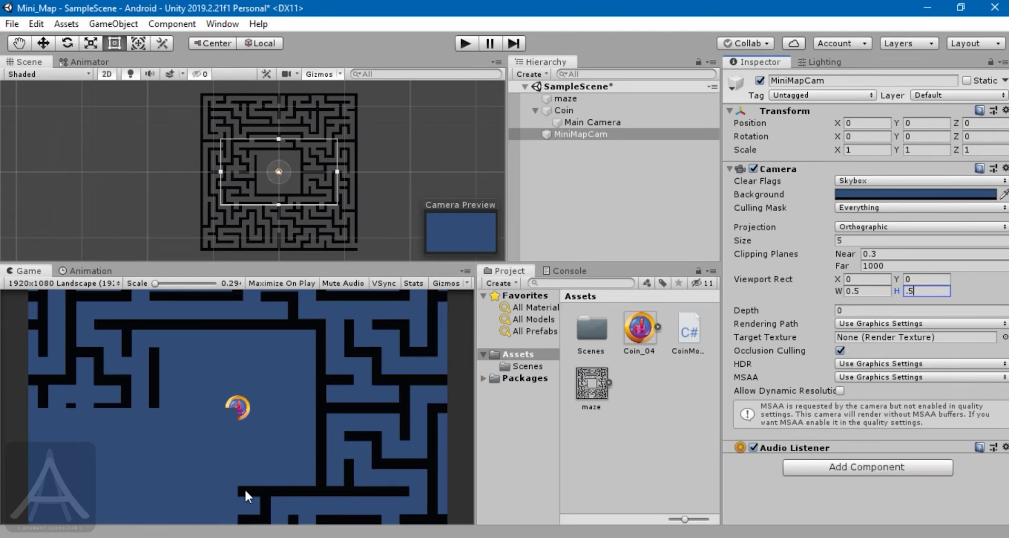
pyautogui.click(872, 292)
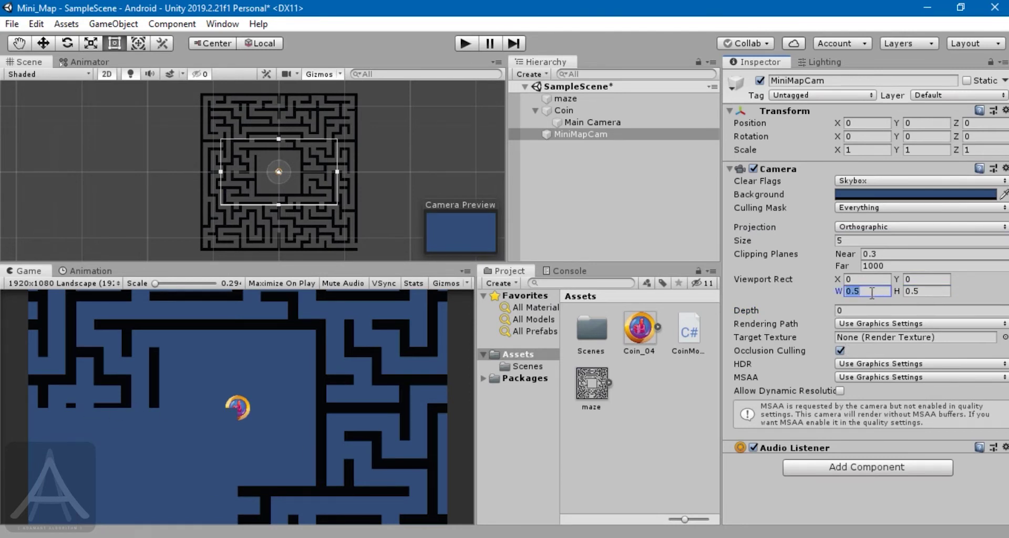
pyautogui.write('.3')
pyautogui.press('Tab')
pyautogui.write('.3')
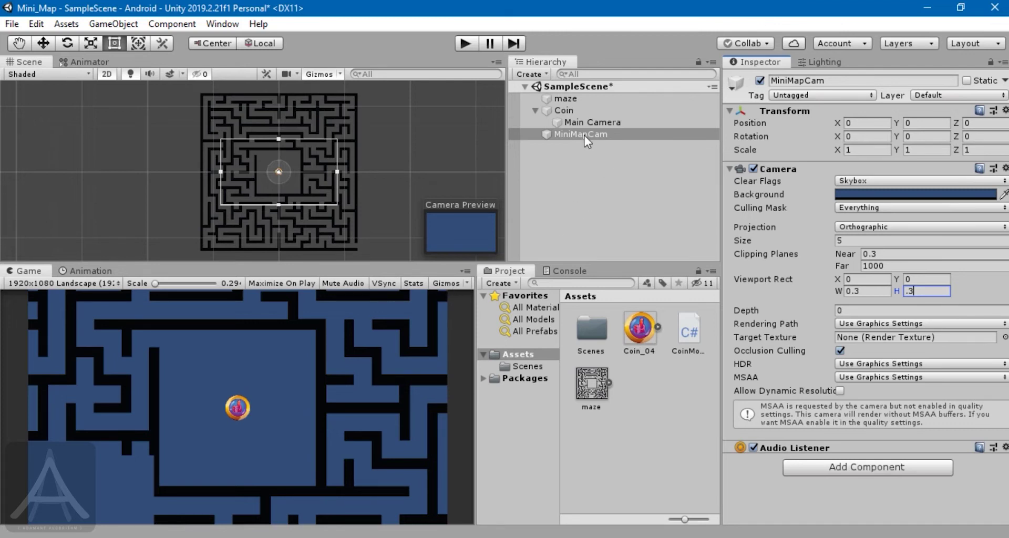
# Set the Main Camera's Z position to -10.
pyautogui.click(568, 122)
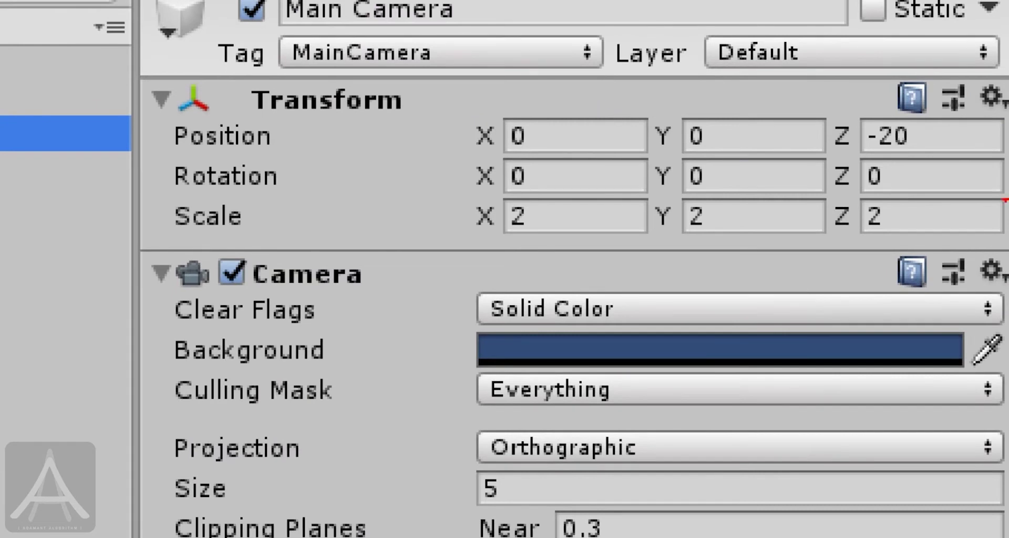
pyautogui.moveTo(900, 113)
pyautogui.mouseDown()
pyautogui.moveTo(816, 115)
pyautogui.moveTo(828, 151)
pyautogui.moveTo(907, 169)
pyautogui.moveTo(917, 108)
pyautogui.mouseUp()
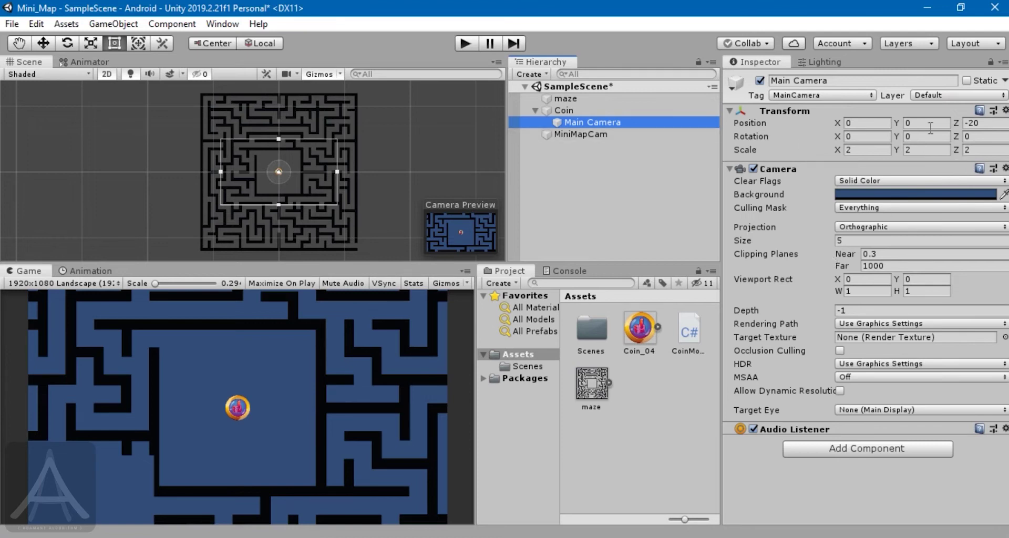
pyautogui.click(982, 123)
pyautogui.write('-10')
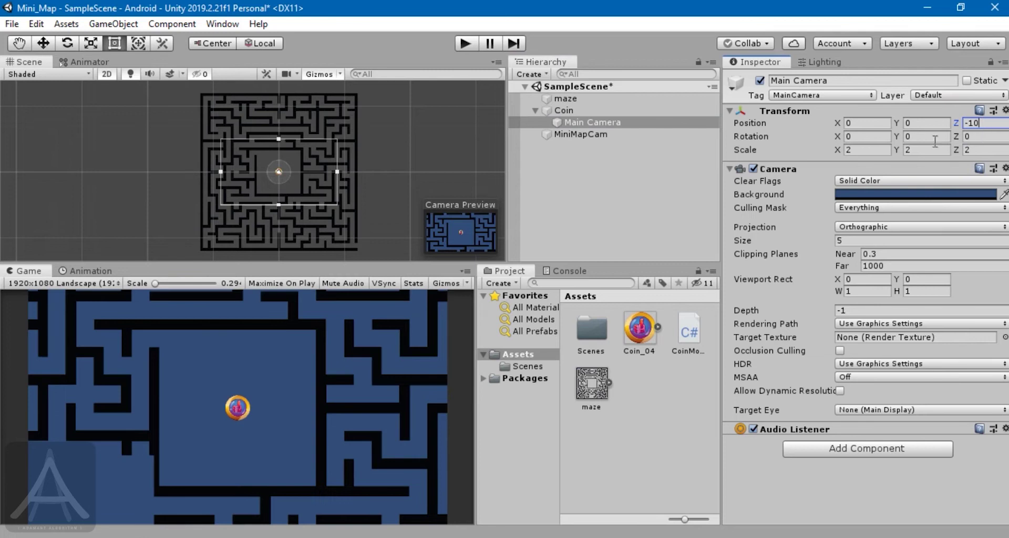
# Set MiniMapCam's Z position to -10.
pyautogui.click(668, 168)
pyautogui.click(592, 137)
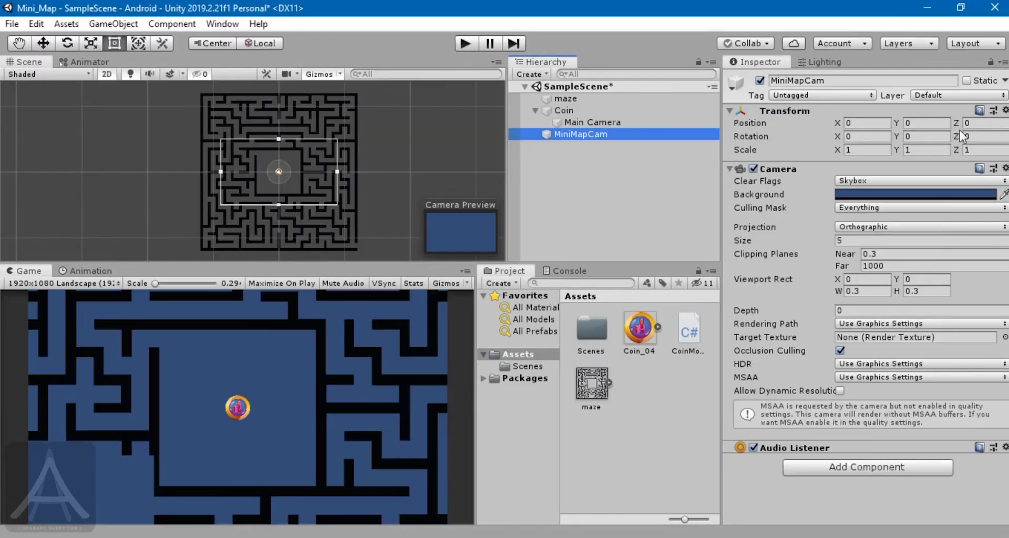
pyautogui.click(972, 123)
pyautogui.write('-10')
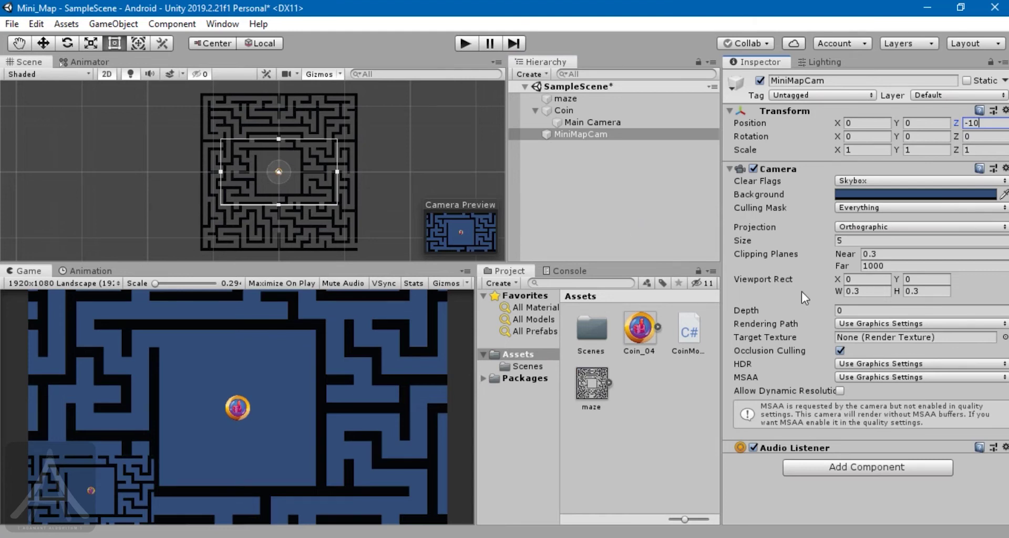
# Set MiniMapCam's depth to -2 and compare it with the Main Camera's depth of -1.
pyautogui.click(860, 312)
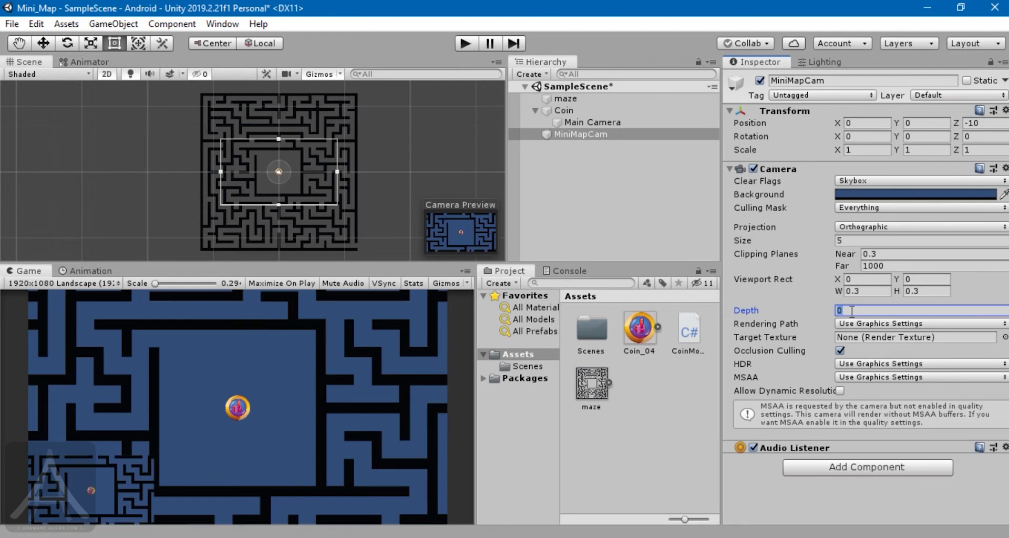
pyautogui.write('-2')
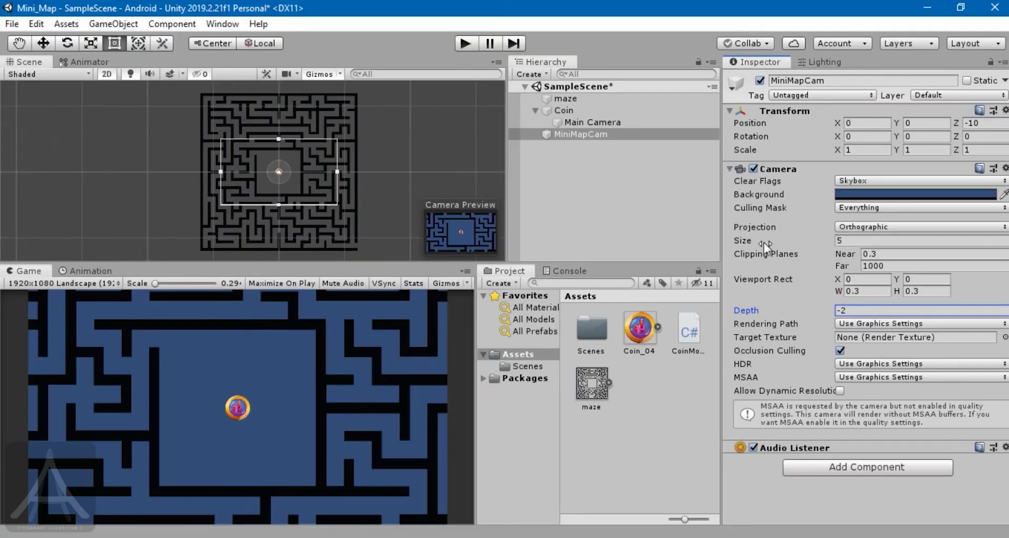
pyautogui.click(603, 123)
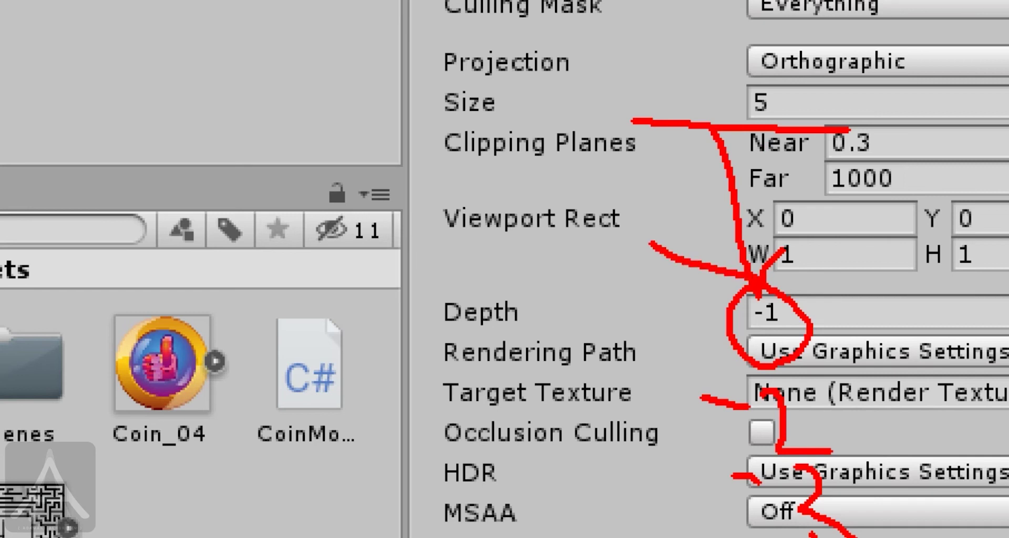
pyautogui.moveTo(746, 421)
pyautogui.mouseDown()
pyautogui.moveTo(683, 460)
pyautogui.moveTo(644, 361)
pyautogui.moveTo(655, 290)
pyautogui.moveTo(733, 288)
pyautogui.mouseUp()
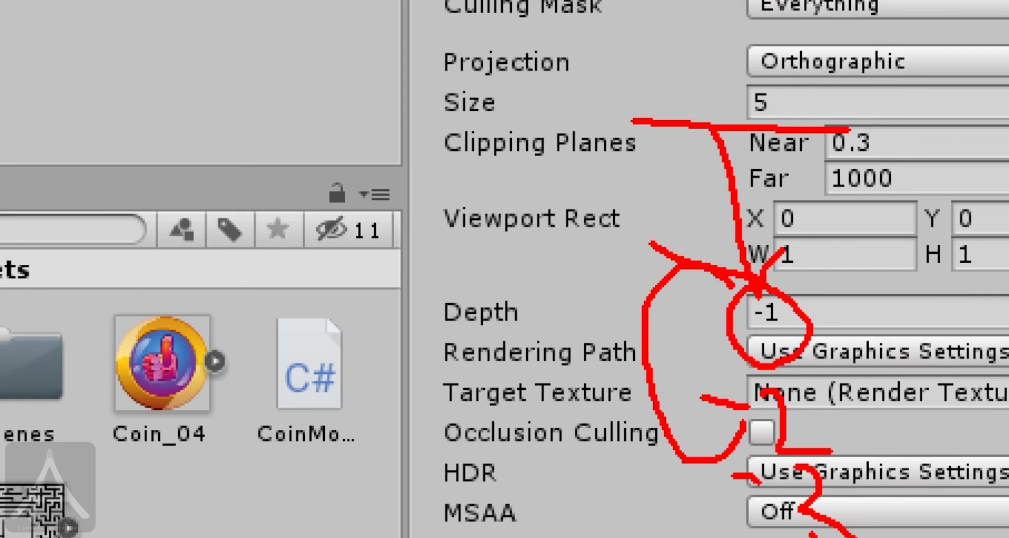
pyautogui.moveTo(777, 423)
pyautogui.mouseDown()
pyautogui.moveTo(821, 414)
pyautogui.moveTo(824, 293)
pyautogui.moveTo(804, 271)
pyautogui.mouseUp()
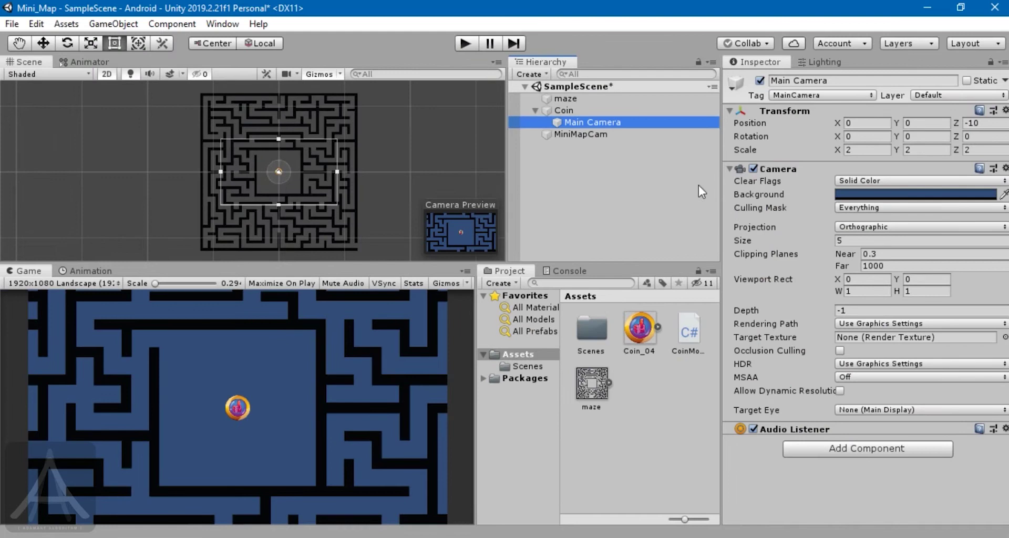
pyautogui.click(609, 135)
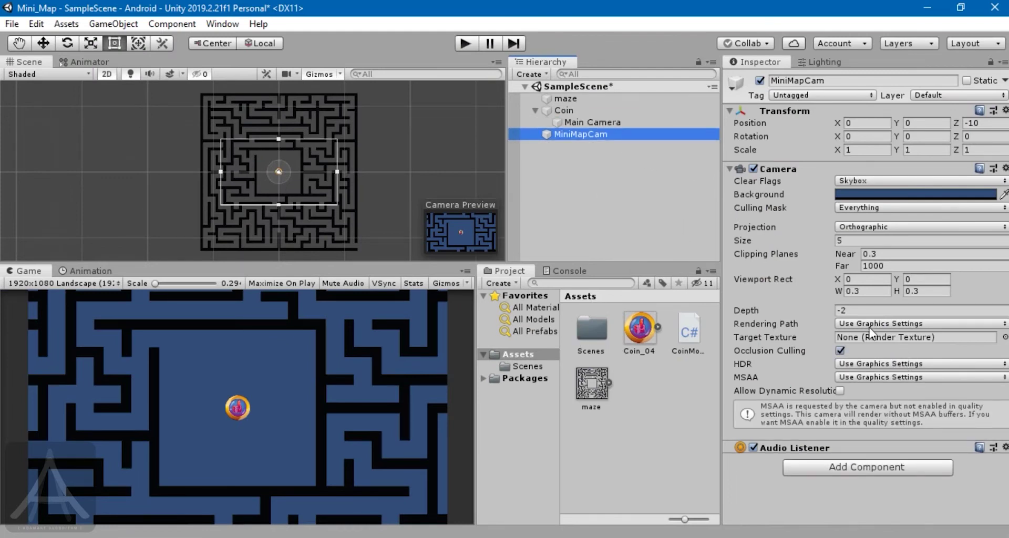
# Change MiniMapCam's depth to 0 so the minimap shows in the Game view's lower-left.
pyautogui.click(865, 309)
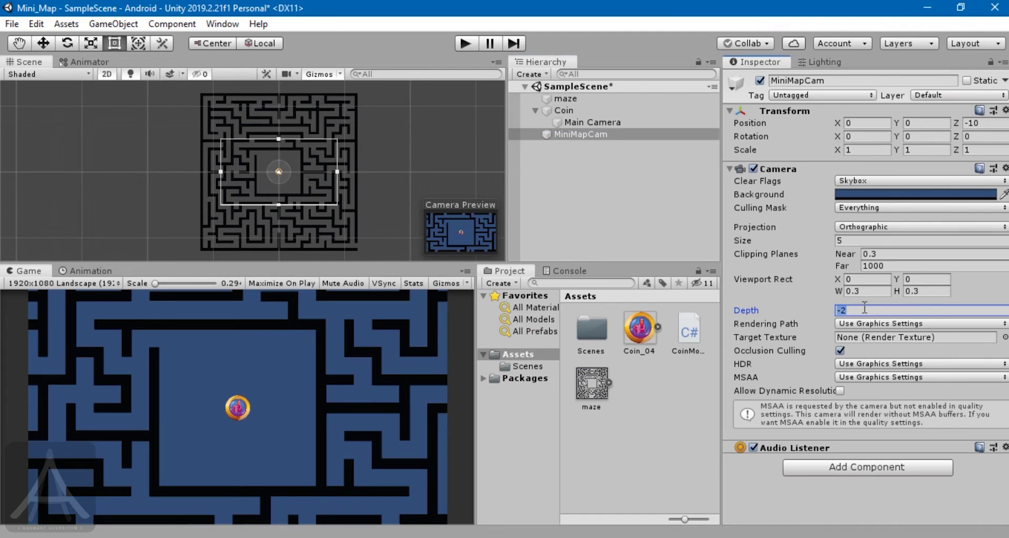
pyautogui.write('0')
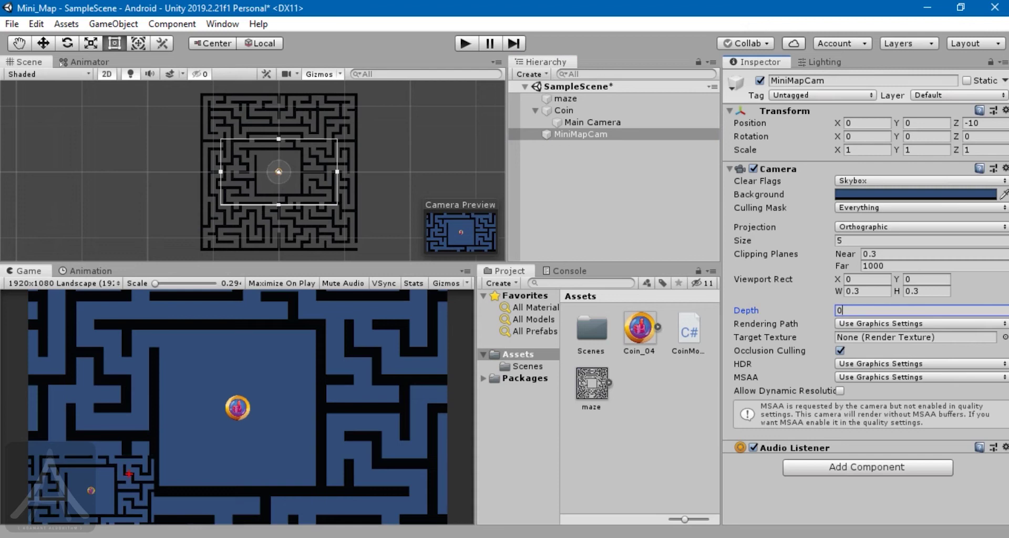
pyautogui.moveTo(78, 453)
pyautogui.mouseDown()
pyautogui.moveTo(162, 457)
pyautogui.moveTo(150, 504)
pyautogui.mouseUp()
pyautogui.moveTo(317, 260); pyautogui.dragTo(197, 192)
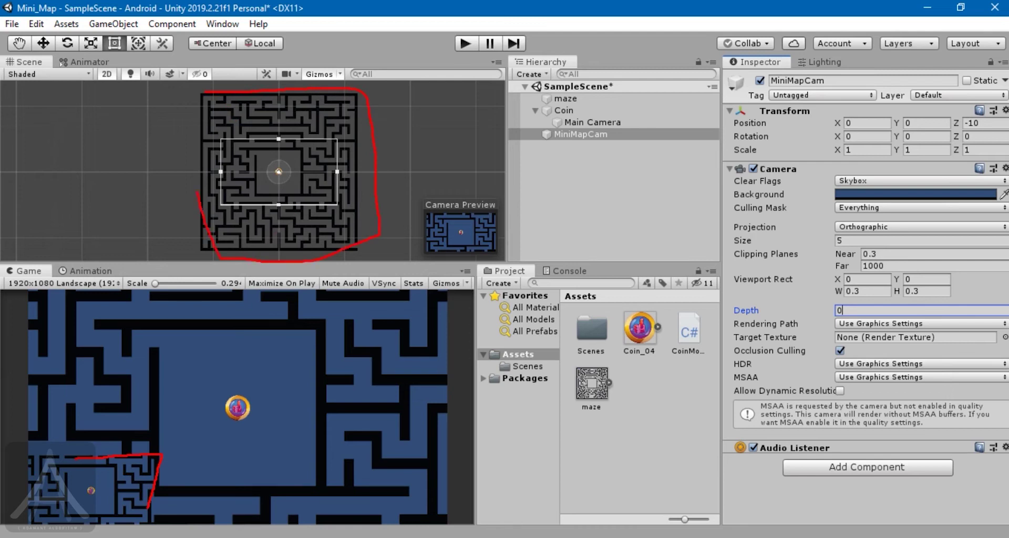
pyautogui.press('Escape')
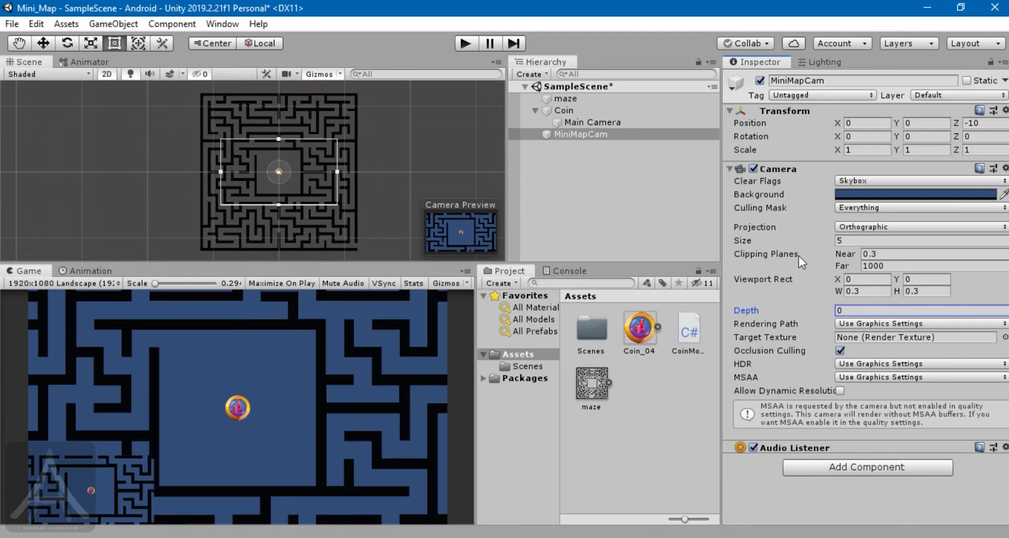
# Set MiniMapCam's orthographic size to 12 and its viewport width and height to 0.4.
pyautogui.click(843, 243)
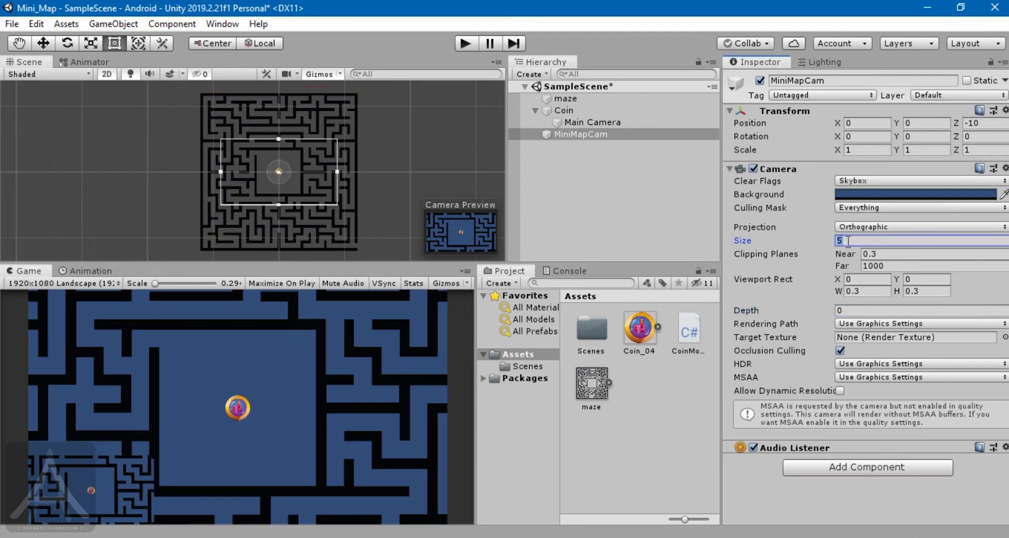
pyautogui.write('9')
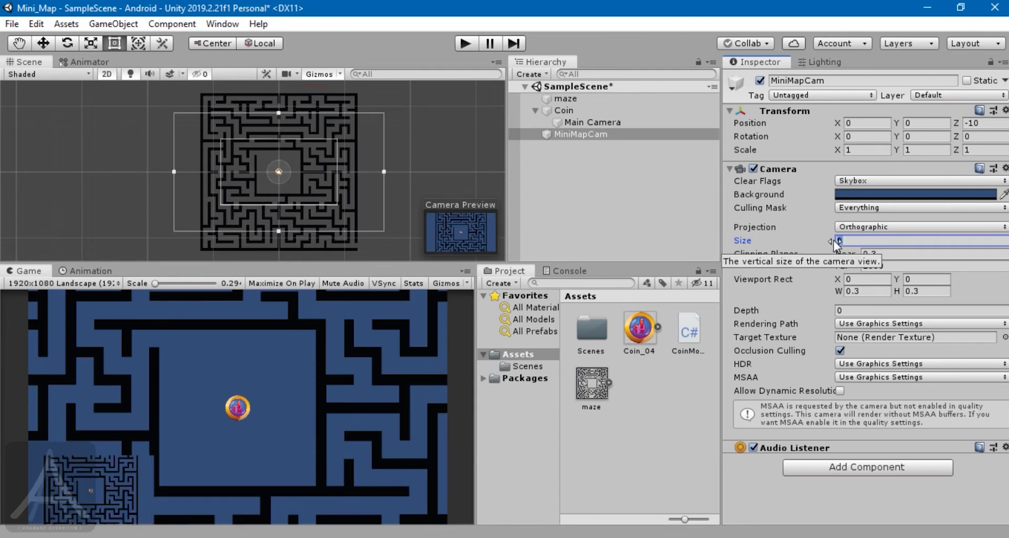
pyautogui.write('12')
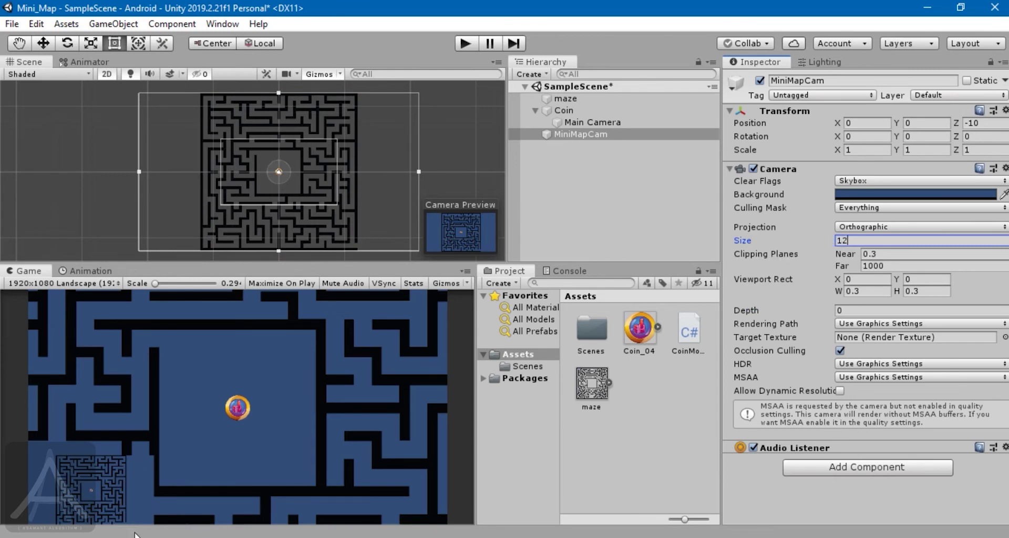
pyautogui.click(876, 291)
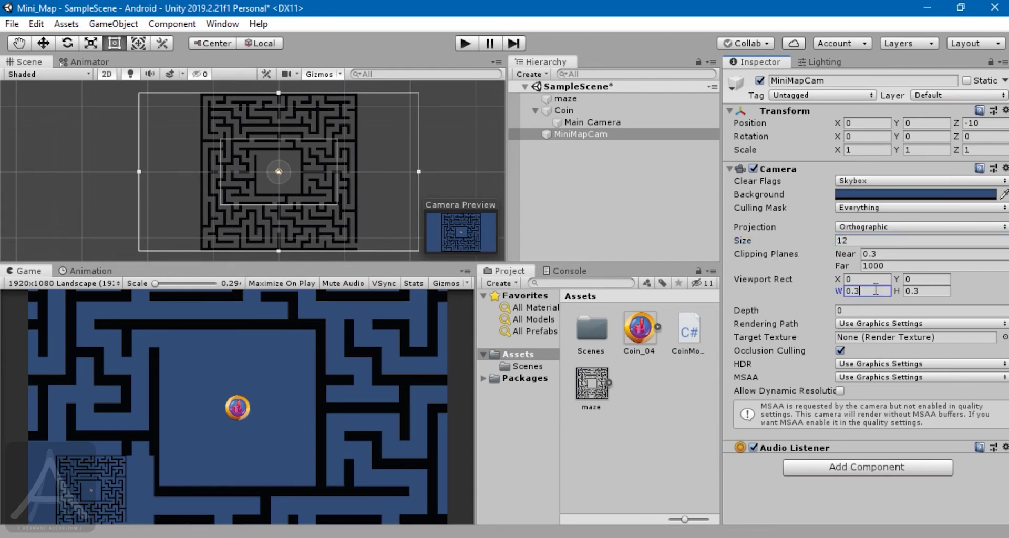
pyautogui.press('BackSpace')
pyautogui.write('.4')
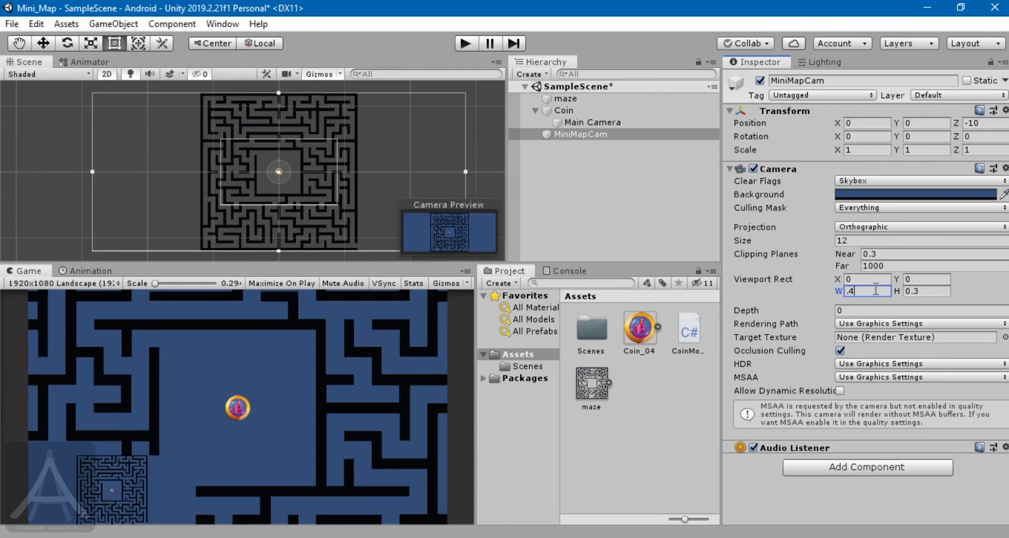
pyautogui.press('Tab')
pyautogui.write('.4')
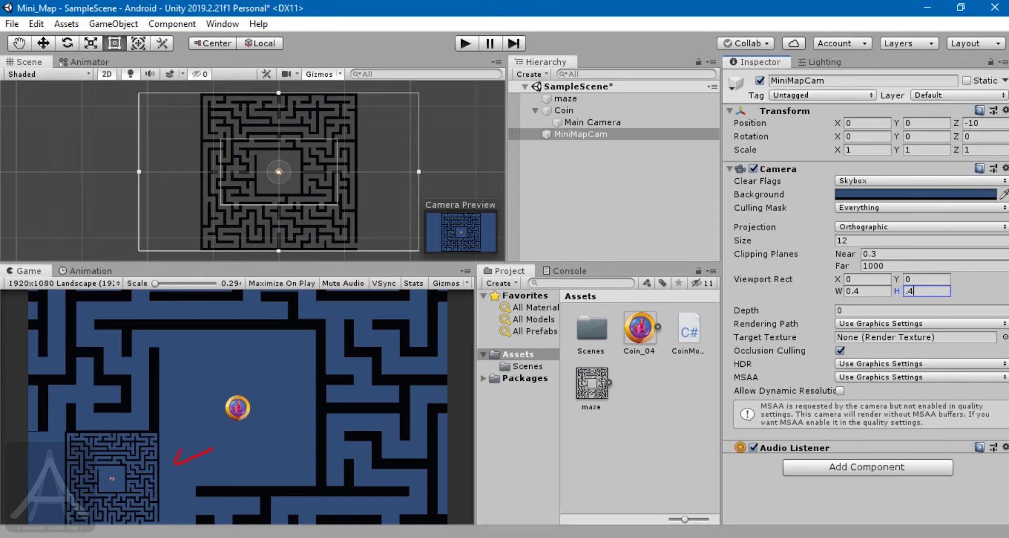
# Give MiniMapCam a light-blue background (89A6D4) and start Play mode to test it.
pyautogui.click(879, 195)
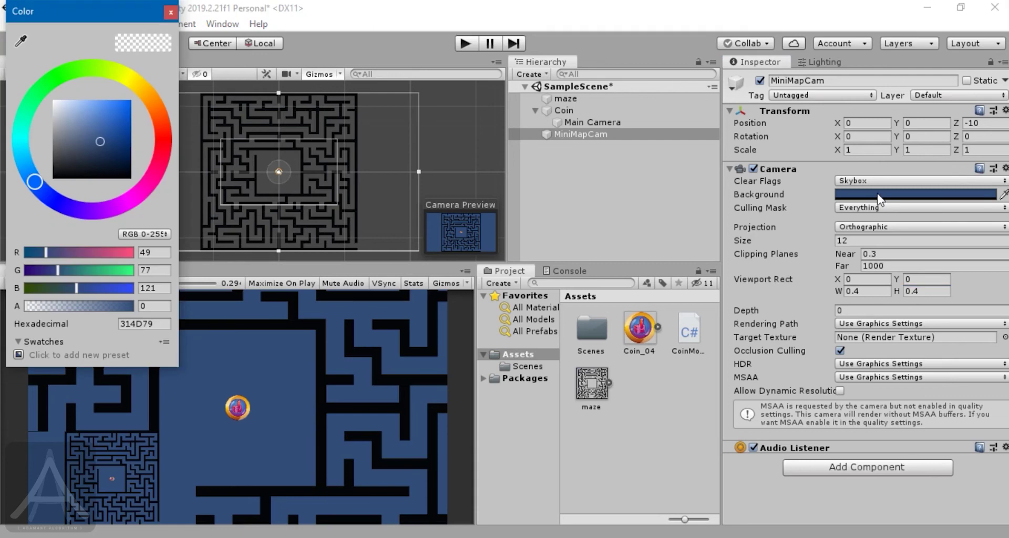
pyautogui.moveTo(82, 141)
pyautogui.mouseDown()
pyautogui.moveTo(87, 116)
pyautogui.moveTo(78, 117)
pyautogui.mouseUp()
pyautogui.click(170, 12)
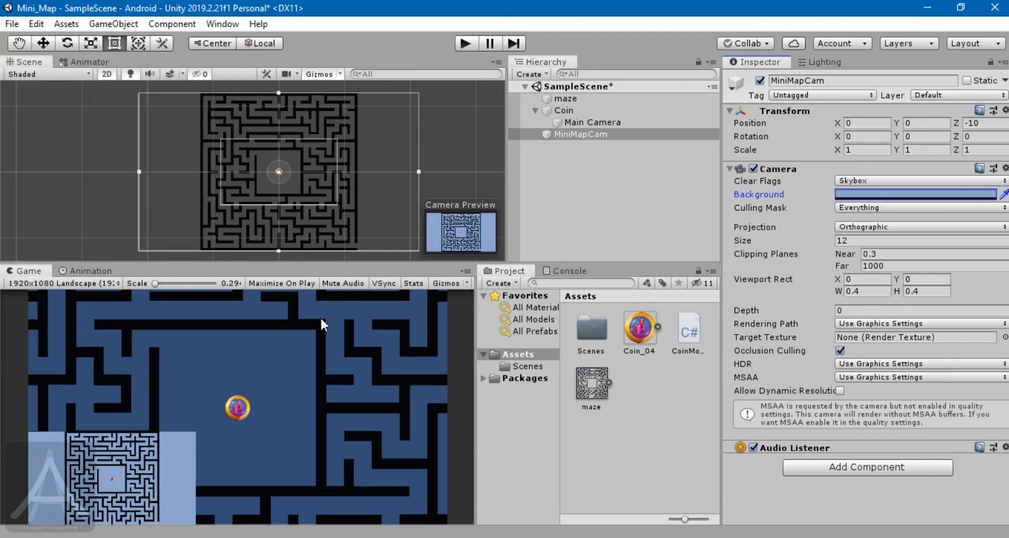
pyautogui.click(360, 400)
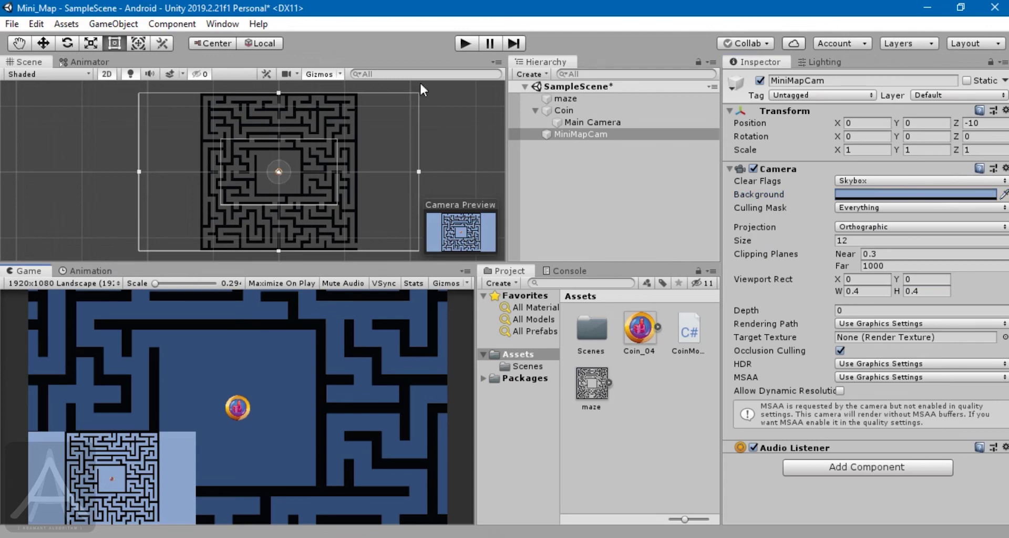
pyautogui.click(464, 43)
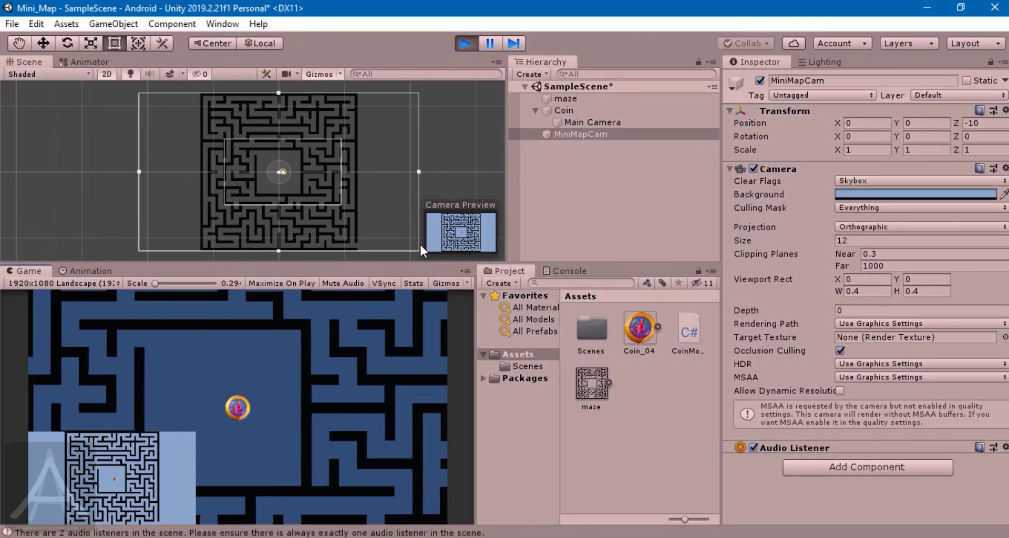
# Steer the coin up, left, down and right through the maze while watching the minimap.
pyautogui.press('Up')
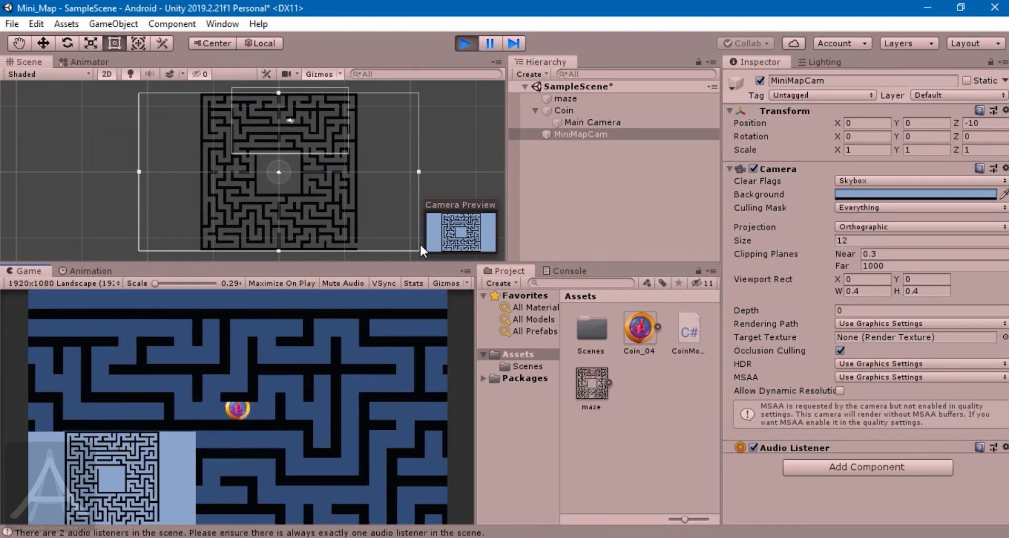
pyautogui.press('Left')
pyautogui.press('Down')
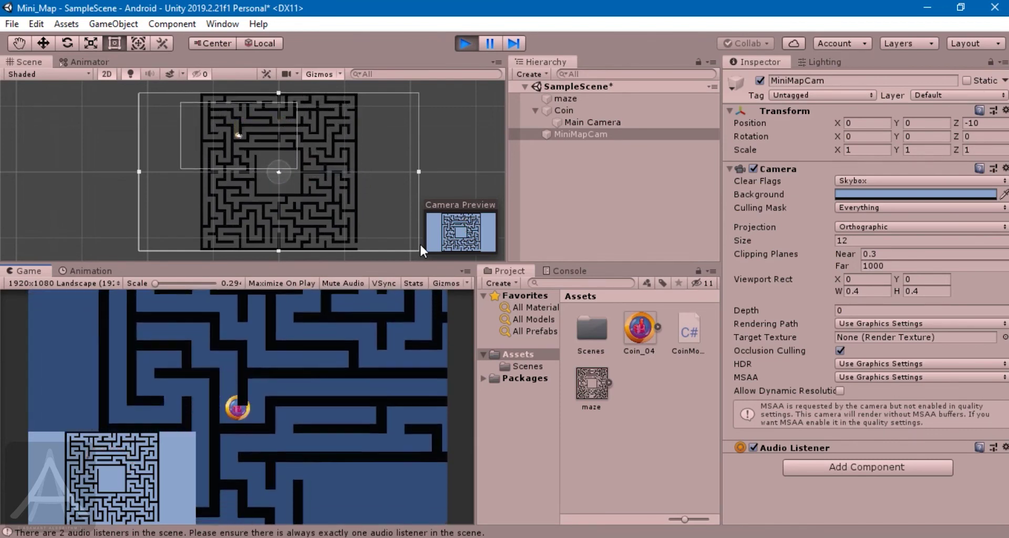
pyautogui.press('Down')
pyautogui.press('Left')
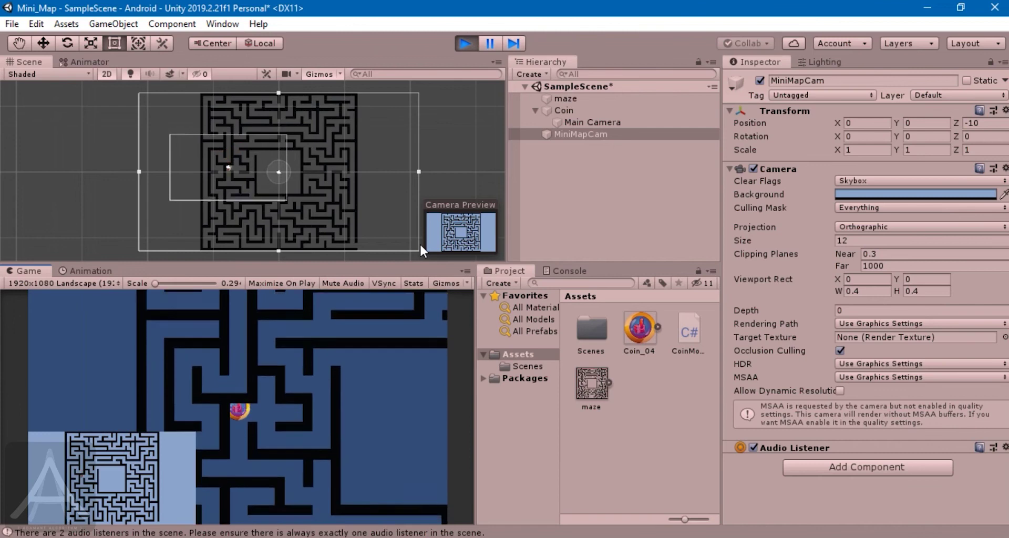
pyautogui.press('Right')
pyautogui.press('Up')
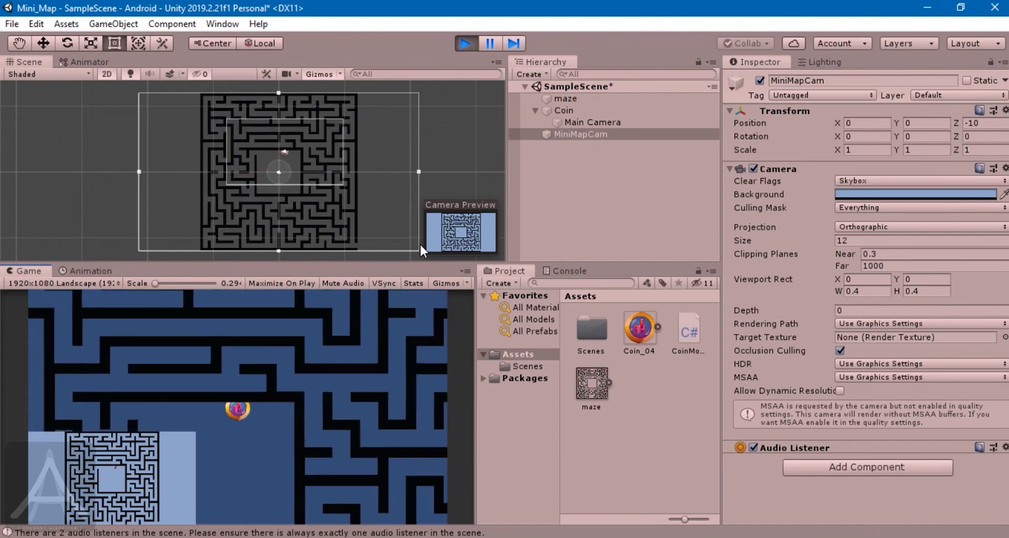
pyautogui.press('Right')
pyautogui.press('Down')
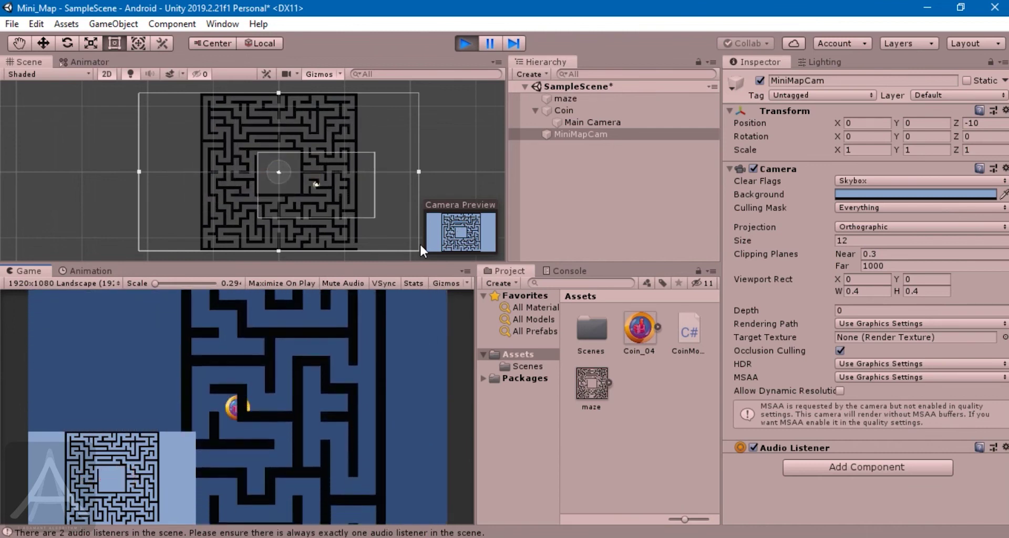
# Guide the coin into the maze centre and back up, then stop Play mode.
pyautogui.press('Up')
pyautogui.press('Left')
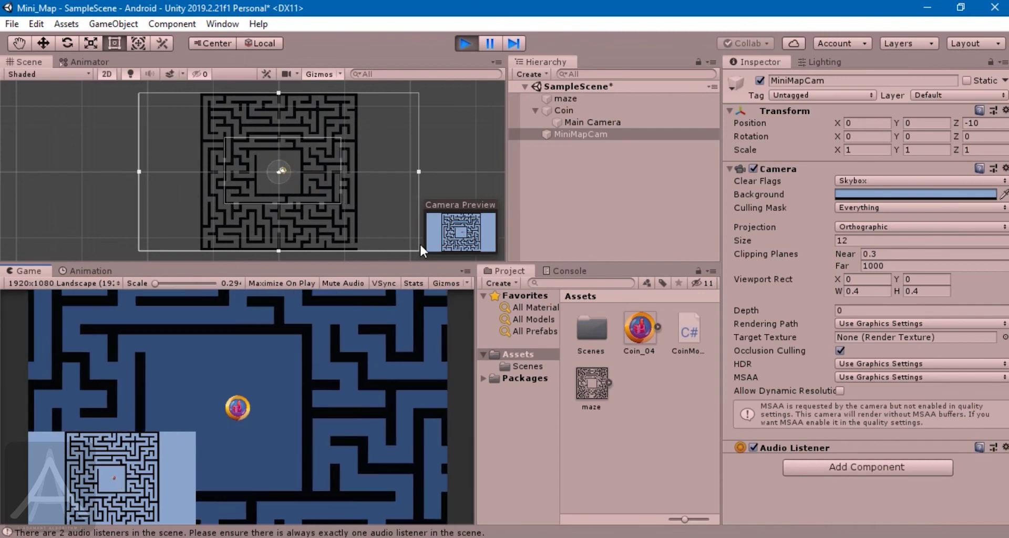
pyautogui.press('Down')
pyautogui.press('Left')
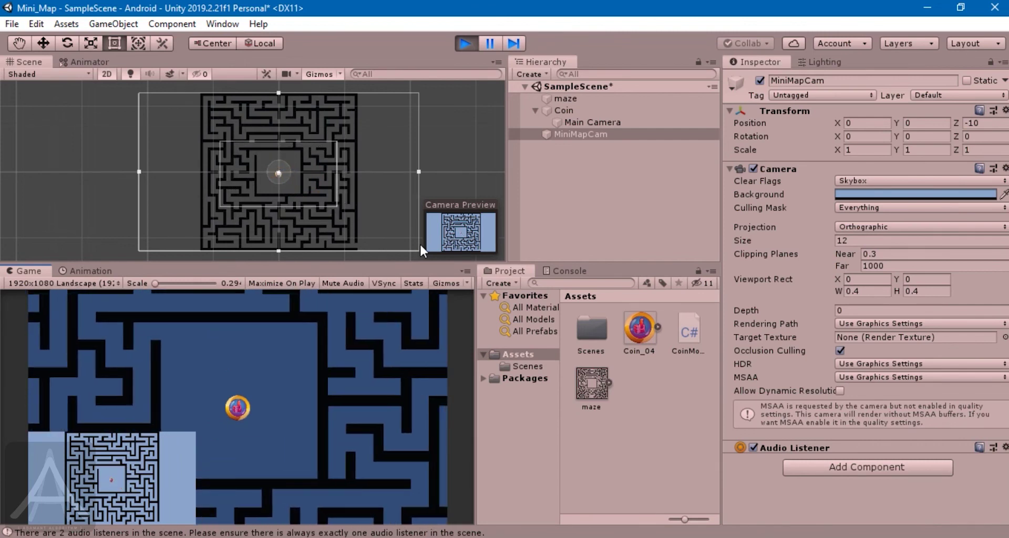
pyautogui.press('Up')
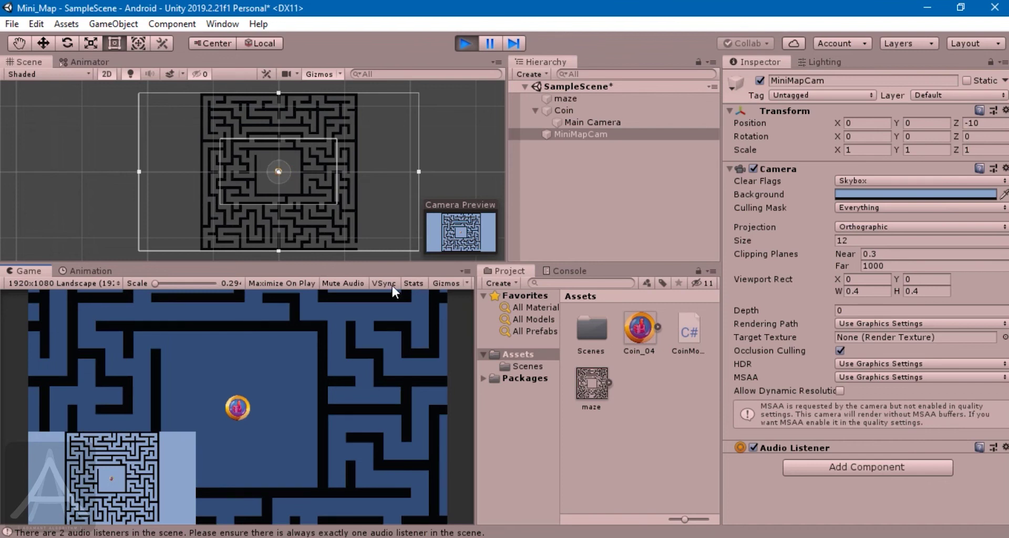
pyautogui.click(473, 45)
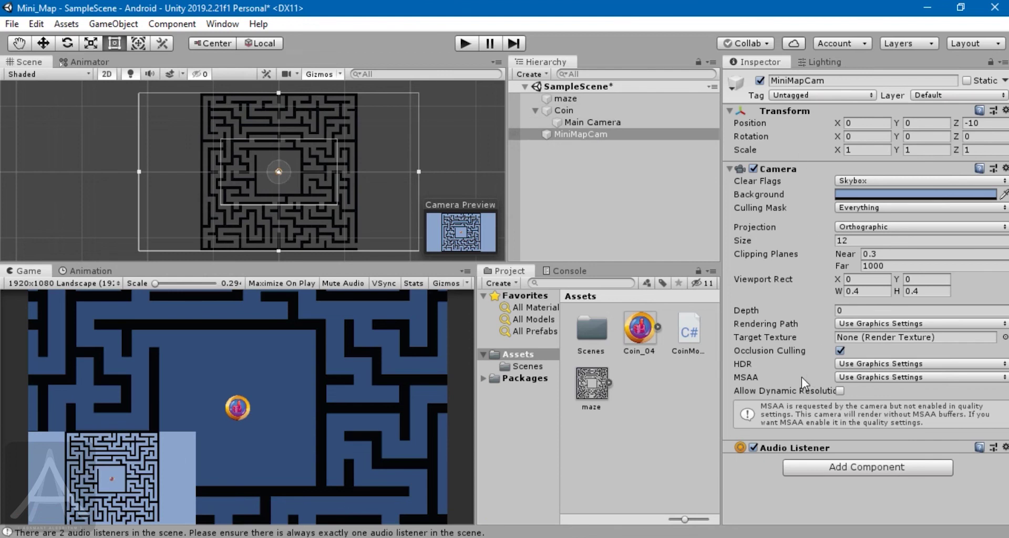
# Reselect MiniMapCam to show its camera and Audio Listener settings in the Inspector.
pyautogui.click(658, 210)
pyautogui.click(584, 135)
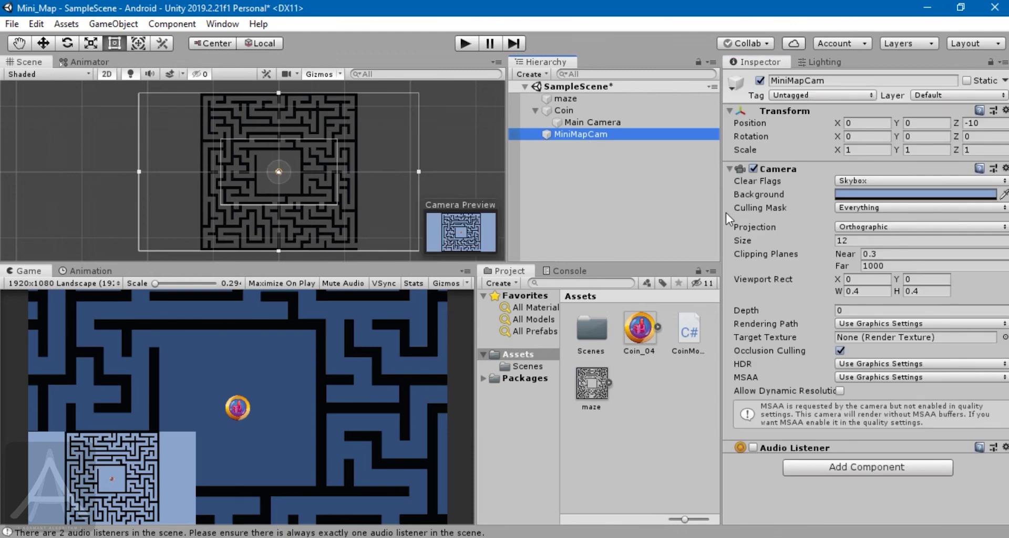